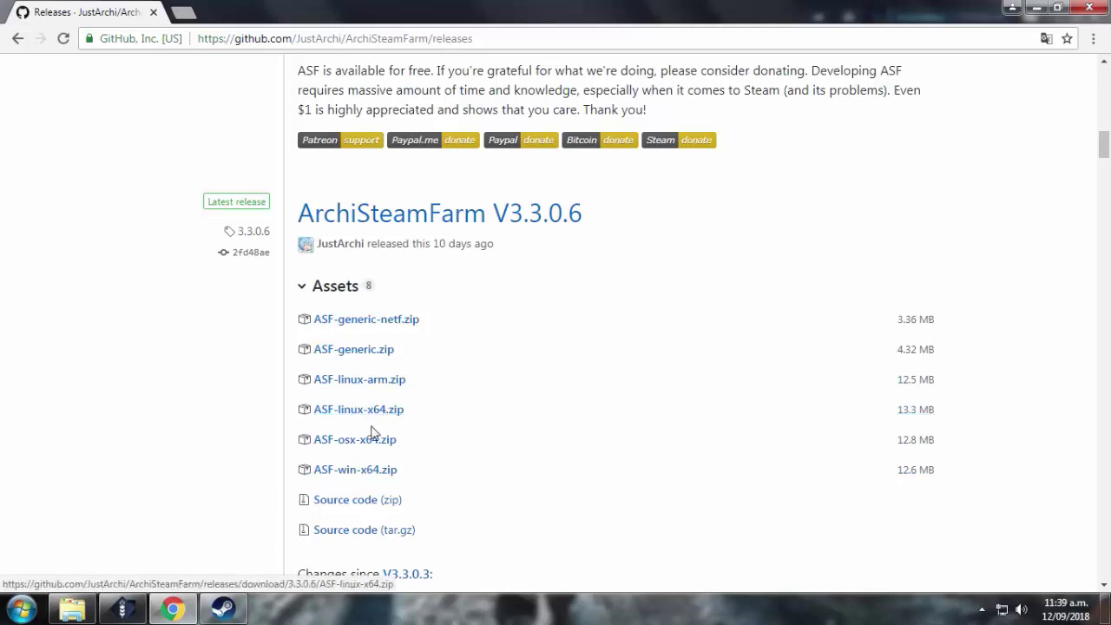
{"action": "left_click", "coordinate": [363, 471]}
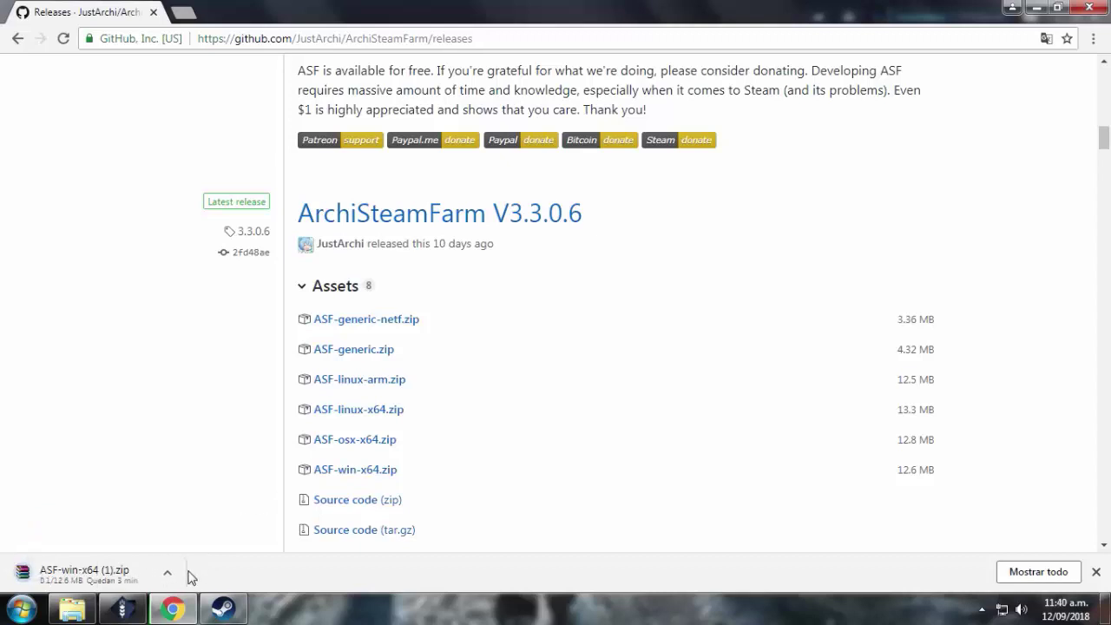
{"action": "left_click", "coordinate": [167, 572]}
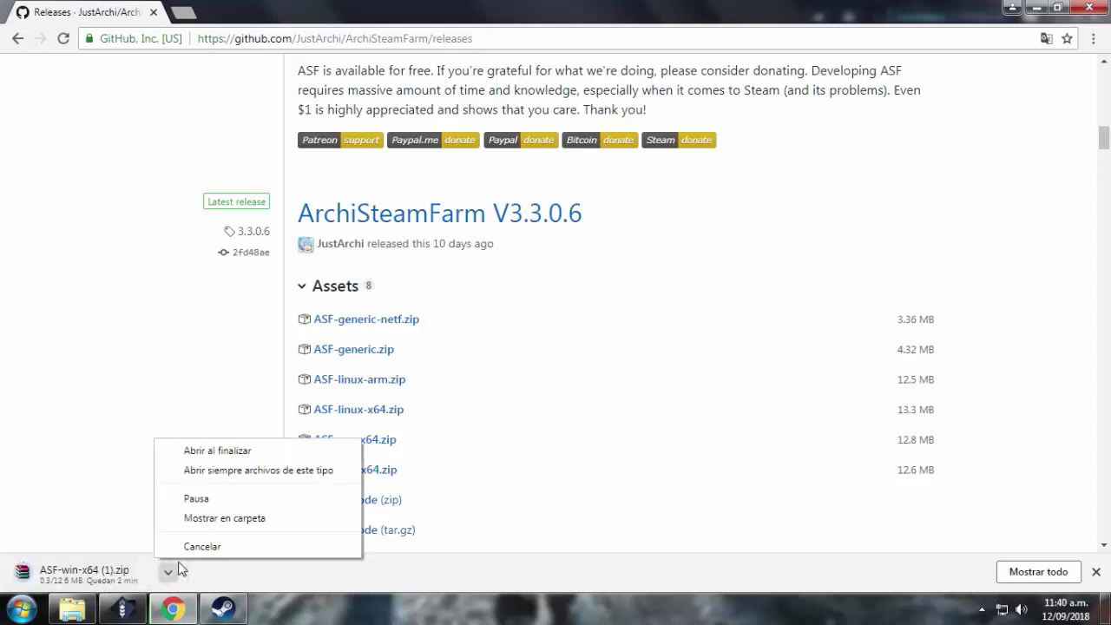
{"action": "left_click", "coordinate": [178, 544]}
{"action": "left_click", "coordinate": [1097, 572]}
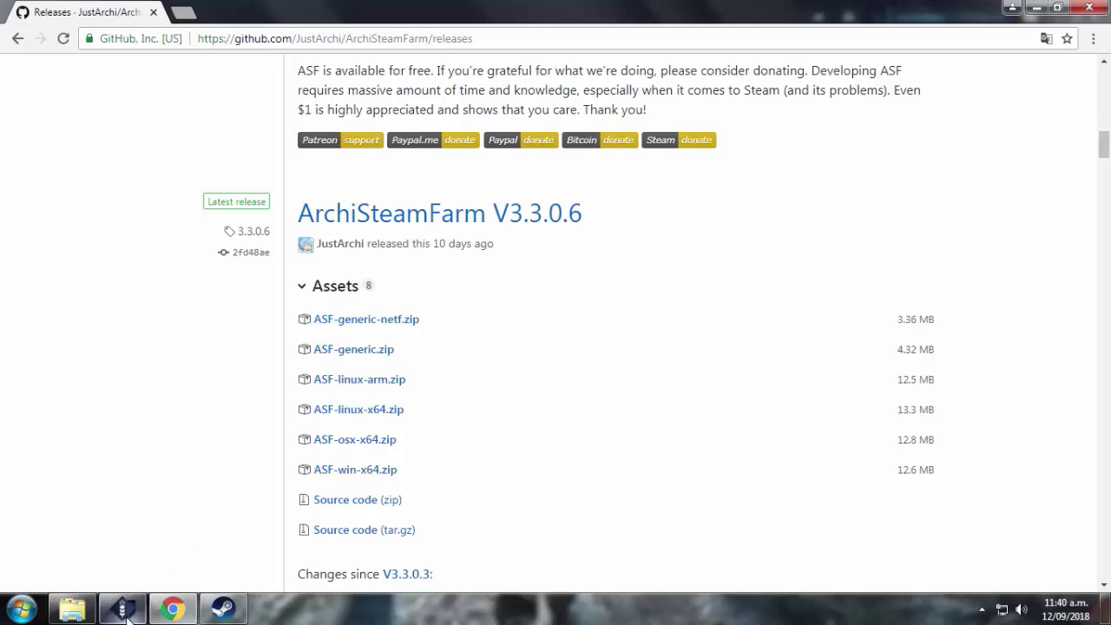
Look through the extracted ASF-win-x64 folder in File Explorer and locate ConfigGenerator.html.
{"action": "left_click", "coordinate": [74, 610]}
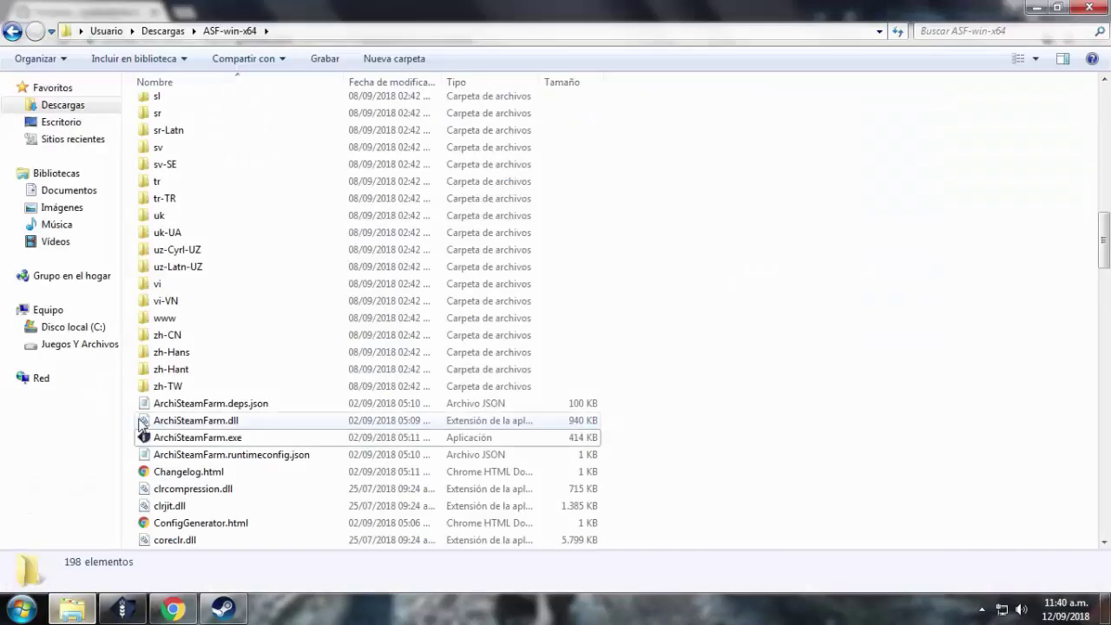
{"action": "scroll", "coordinate": [660, 375], "scroll_direction": "up", "scroll_amount": 8}
{"action": "scroll", "coordinate": [660, 375], "scroll_direction": "up", "scroll_amount": 10}
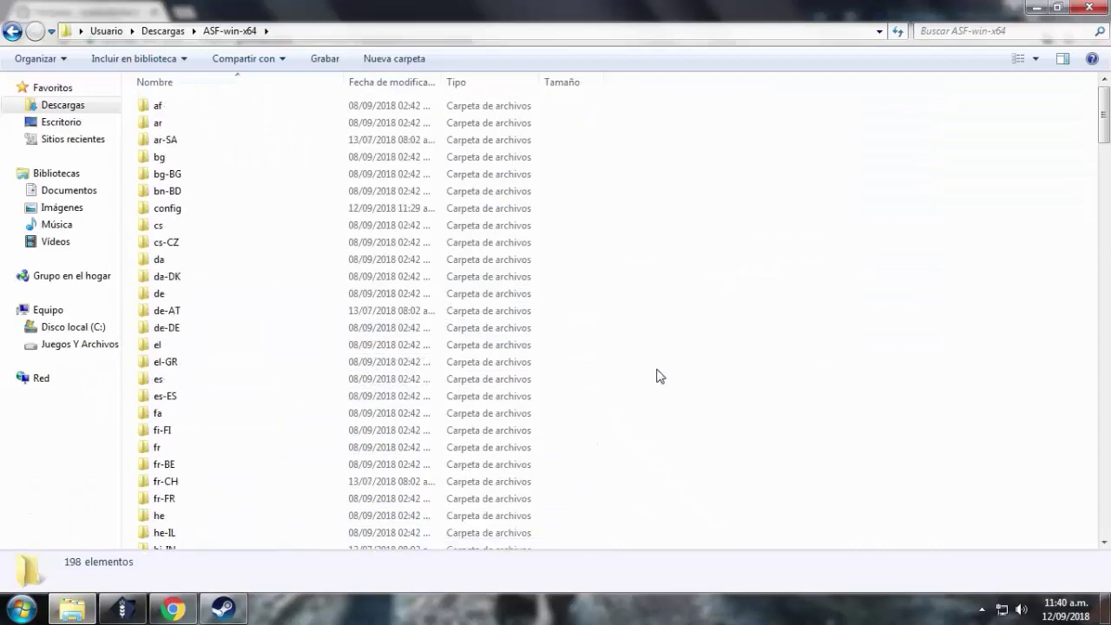
{"action": "scroll", "coordinate": [660, 375], "scroll_direction": "down", "scroll_amount": 15}
{"action": "scroll", "coordinate": [660, 375], "scroll_direction": "down", "scroll_amount": 20}
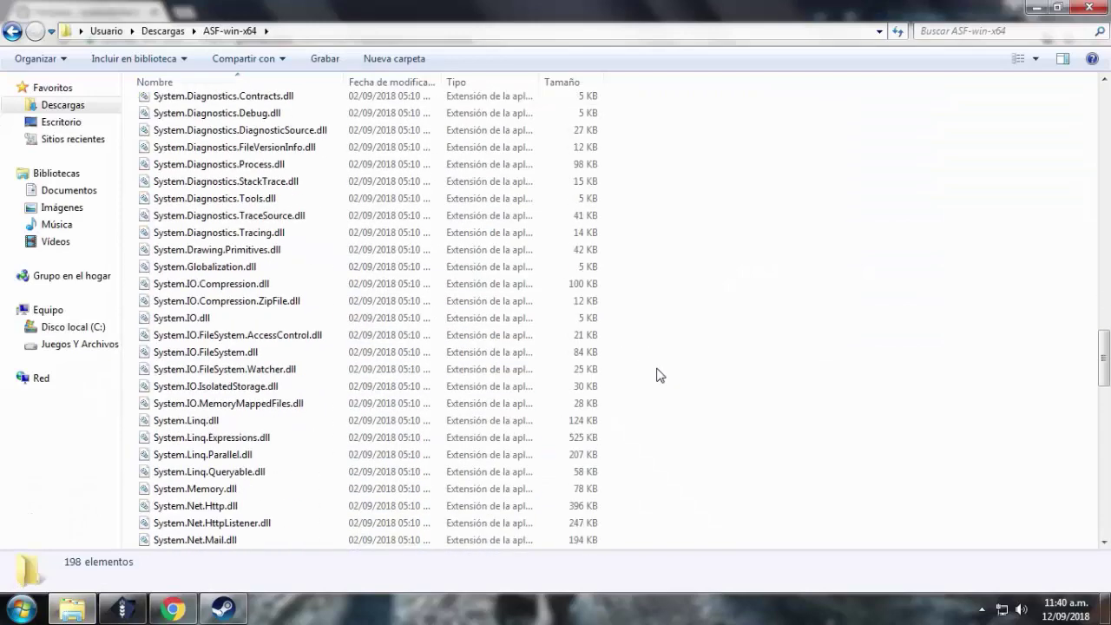
{"action": "scroll", "coordinate": [660, 375], "scroll_direction": "down", "scroll_amount": 3}
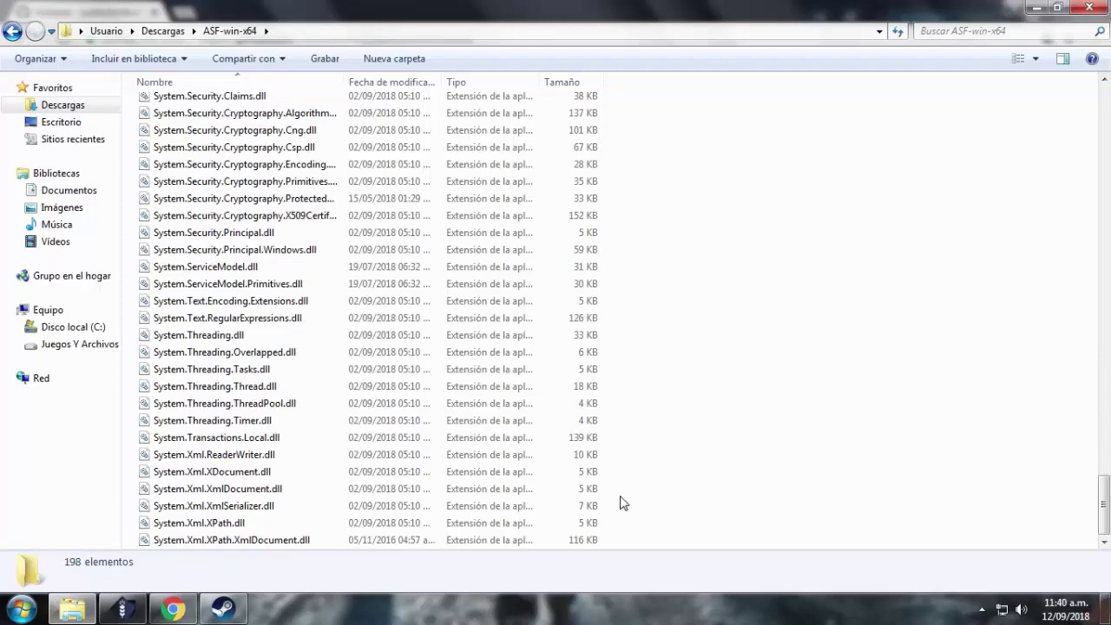
{"action": "left_click_drag", "start_coordinate": [1104, 512], "coordinate": [1105, 286]}
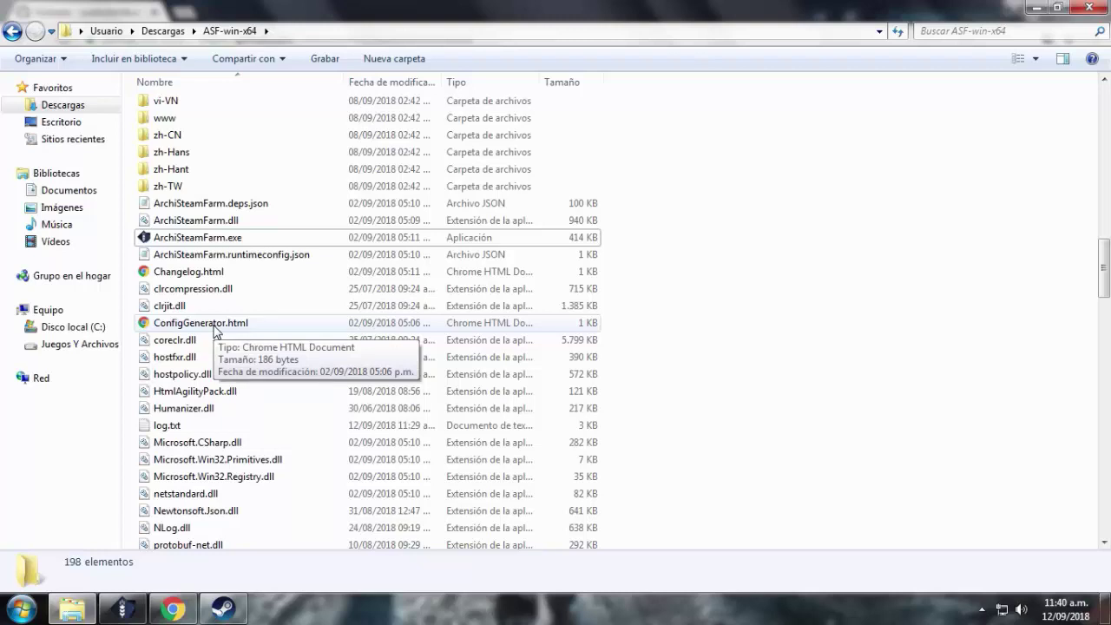
Check the log in the running ArchiSteamFarm console and minimize its window again.
{"action": "left_click", "coordinate": [174, 611]}
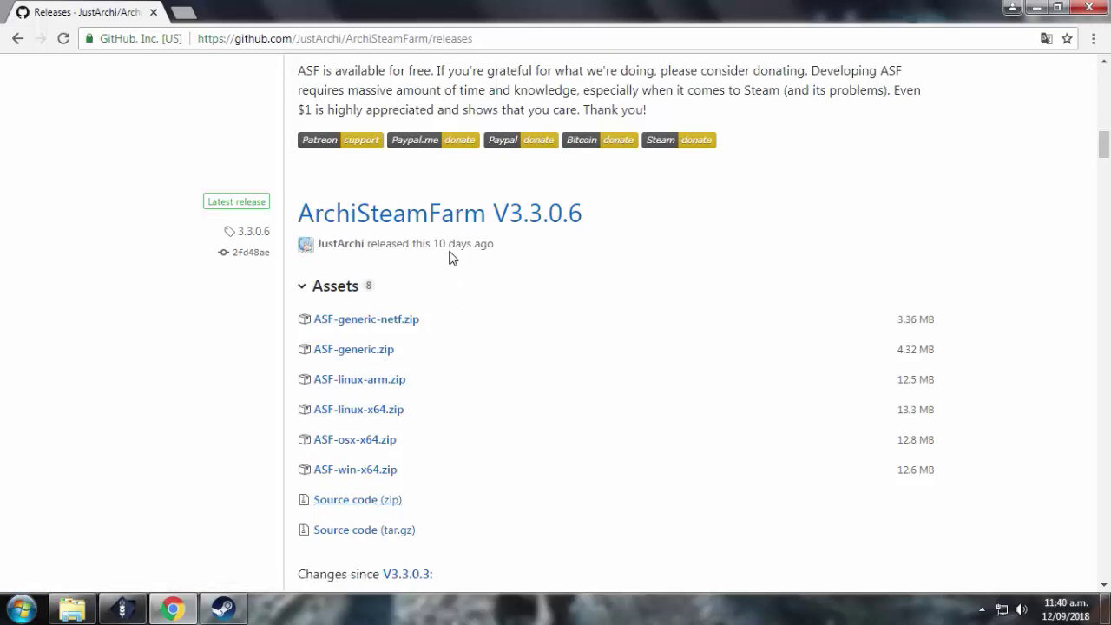
{"action": "left_click", "coordinate": [123, 608]}
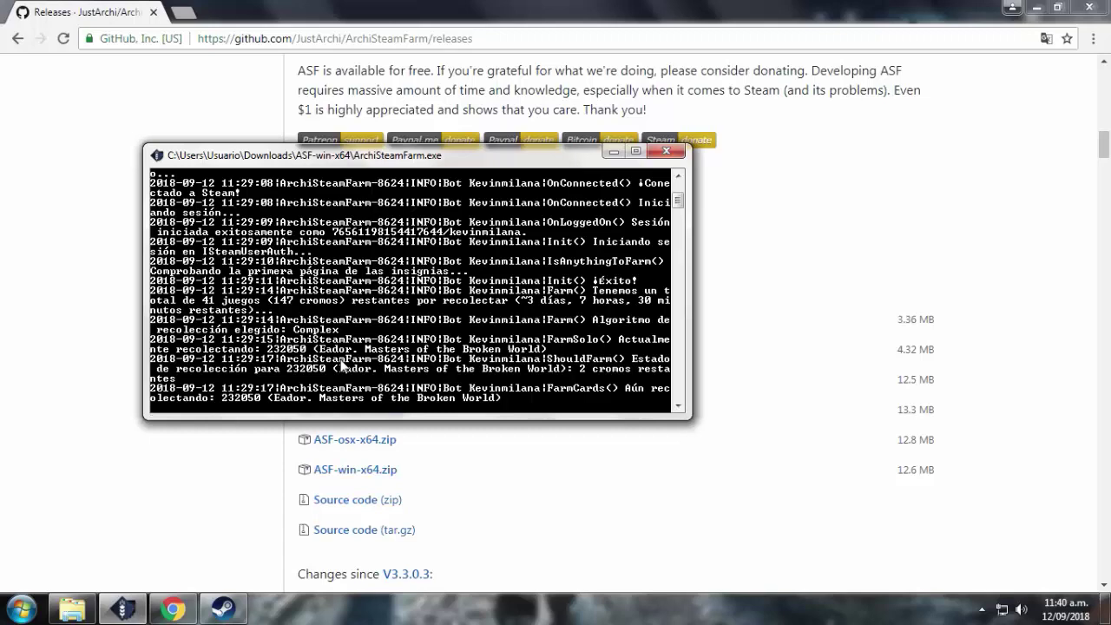
{"action": "left_click", "coordinate": [613, 152]}
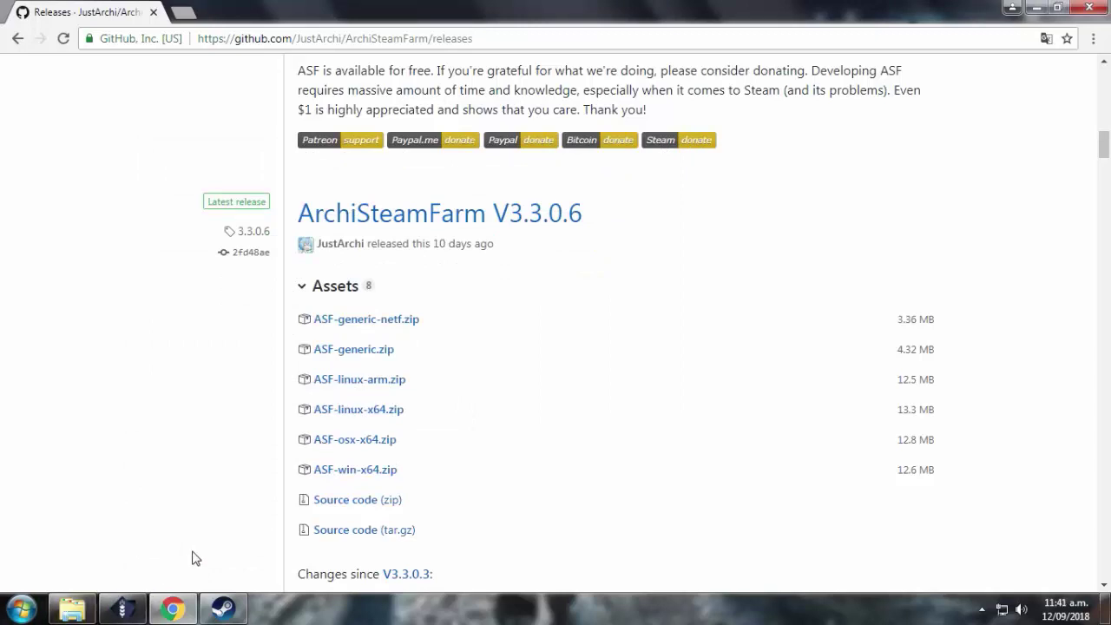
{"action": "mouse_move", "coordinate": [173, 609]}
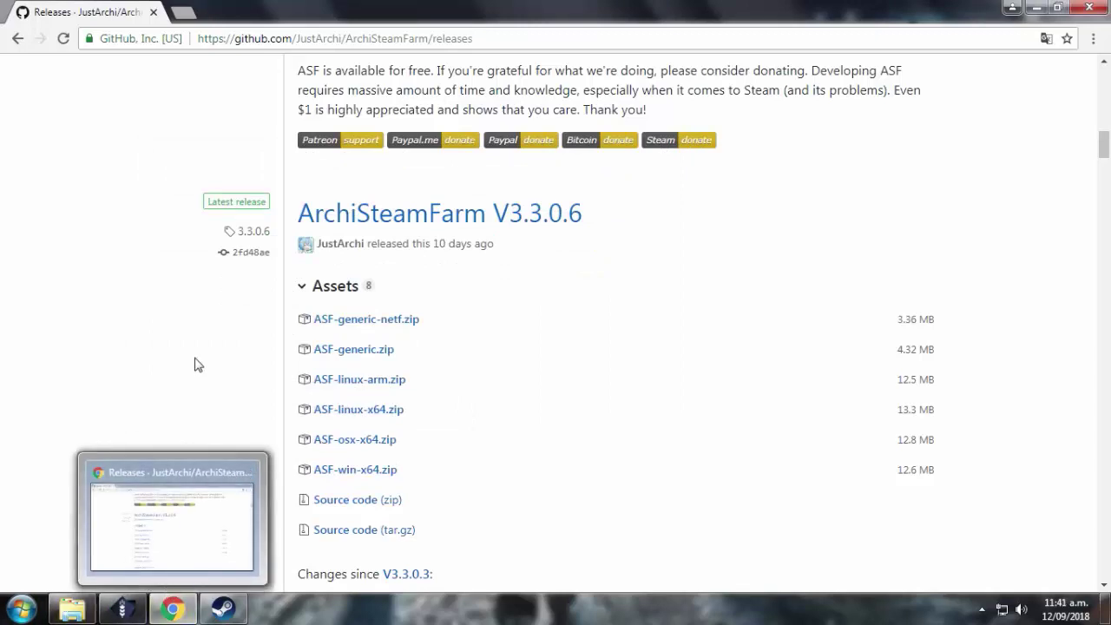
{"action": "left_click", "coordinate": [123, 610]}
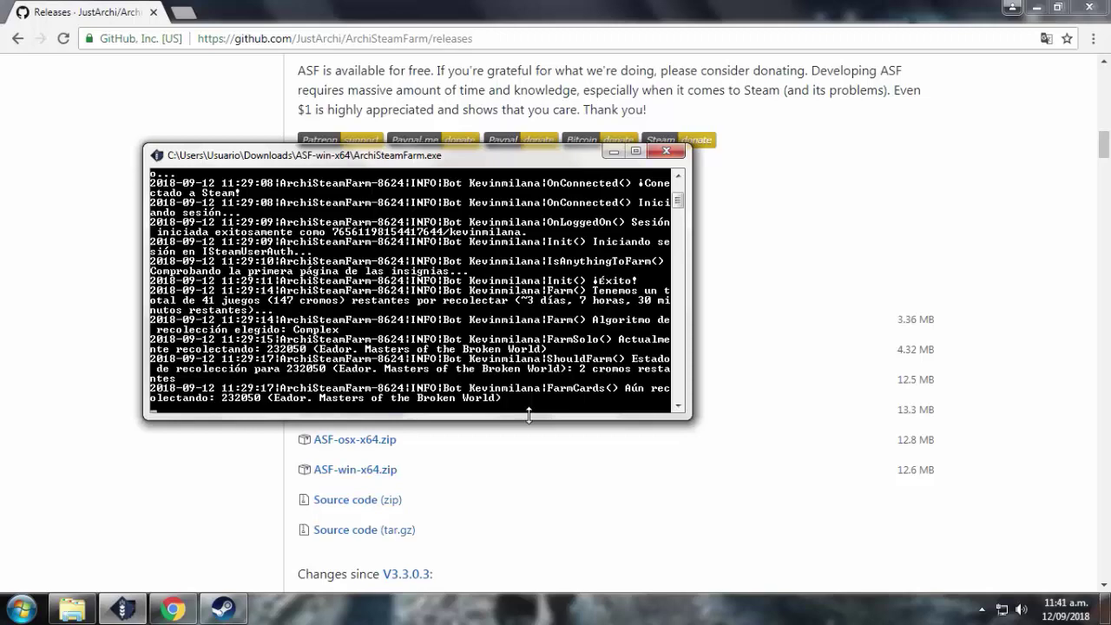
{"action": "left_click", "coordinate": [612, 152]}
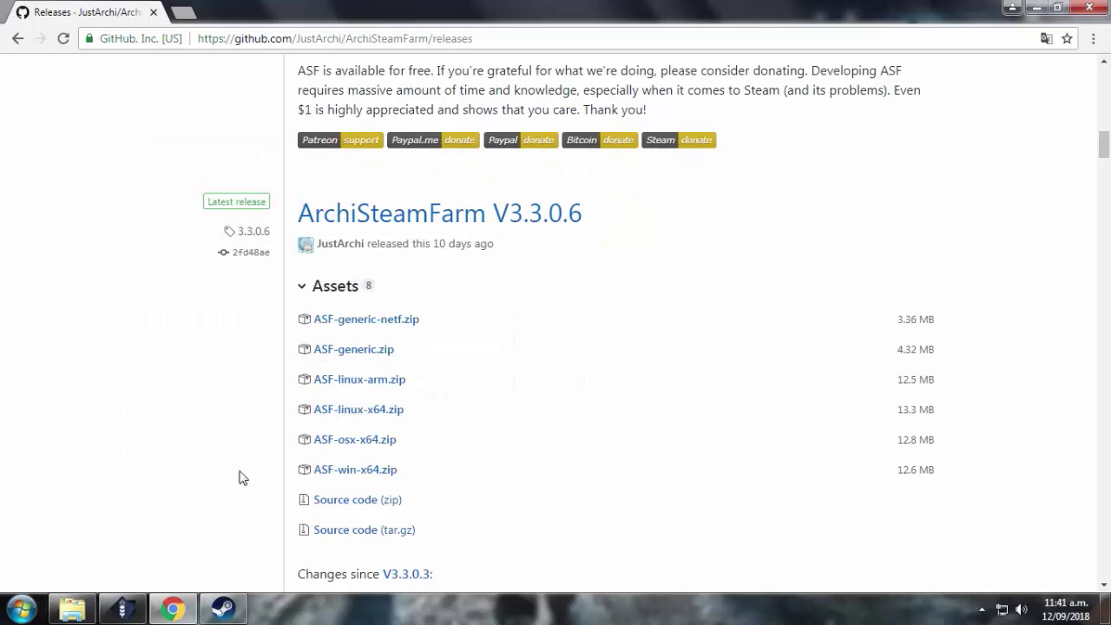
Open ConfigGenerator.html from the ASF-win-x64 folder and go to the generator's Bot configuration page.
{"action": "left_click", "coordinate": [72, 609]}
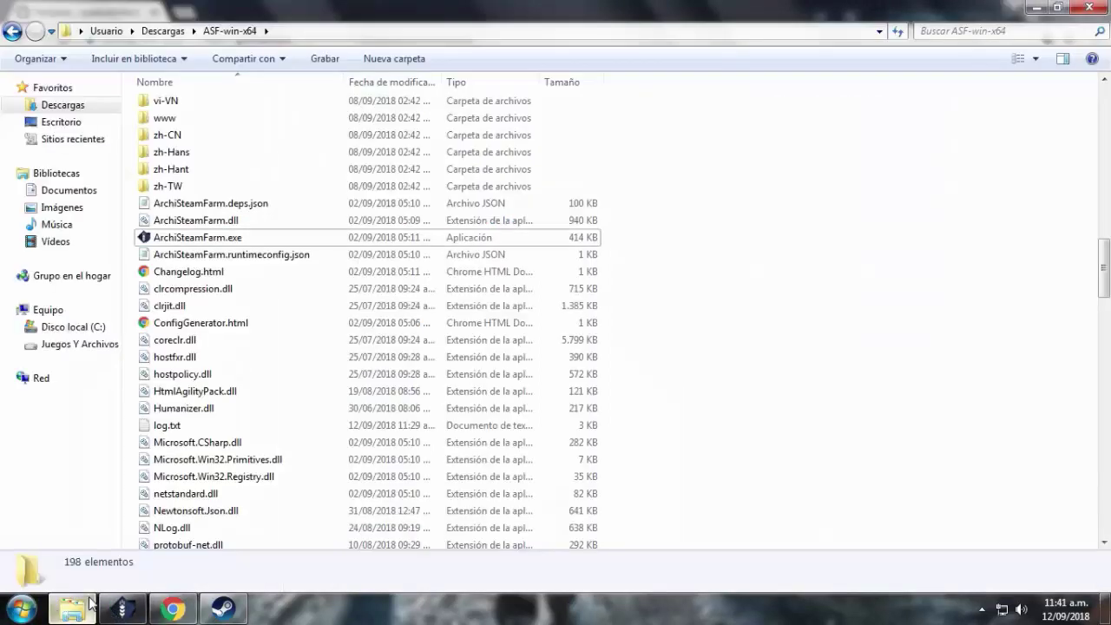
{"action": "double_click", "coordinate": [233, 325]}
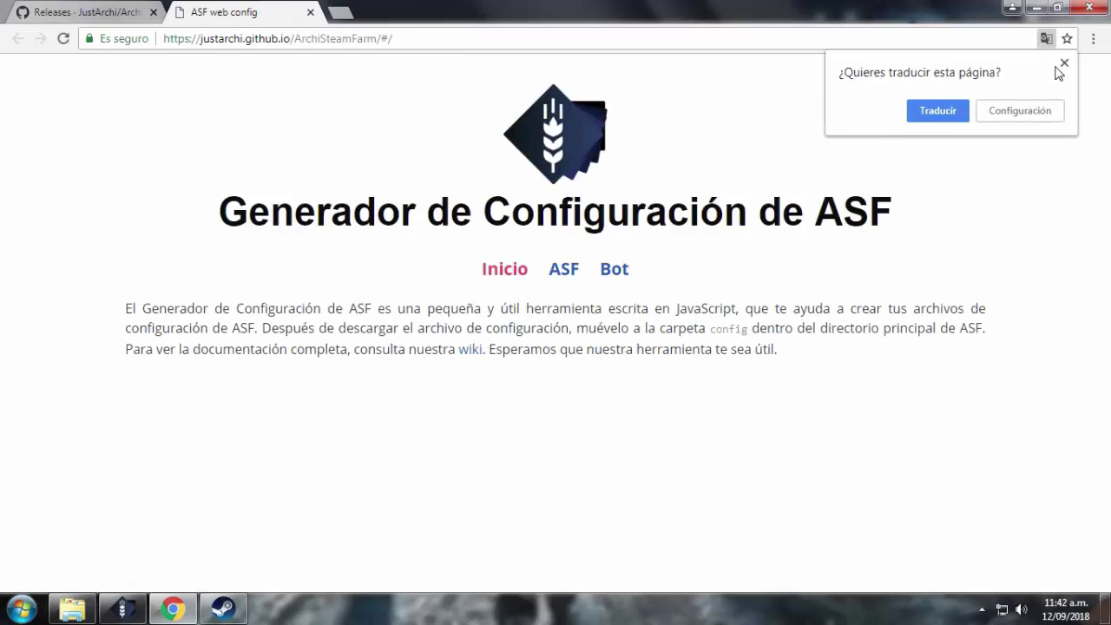
{"action": "left_click", "coordinate": [1063, 64]}
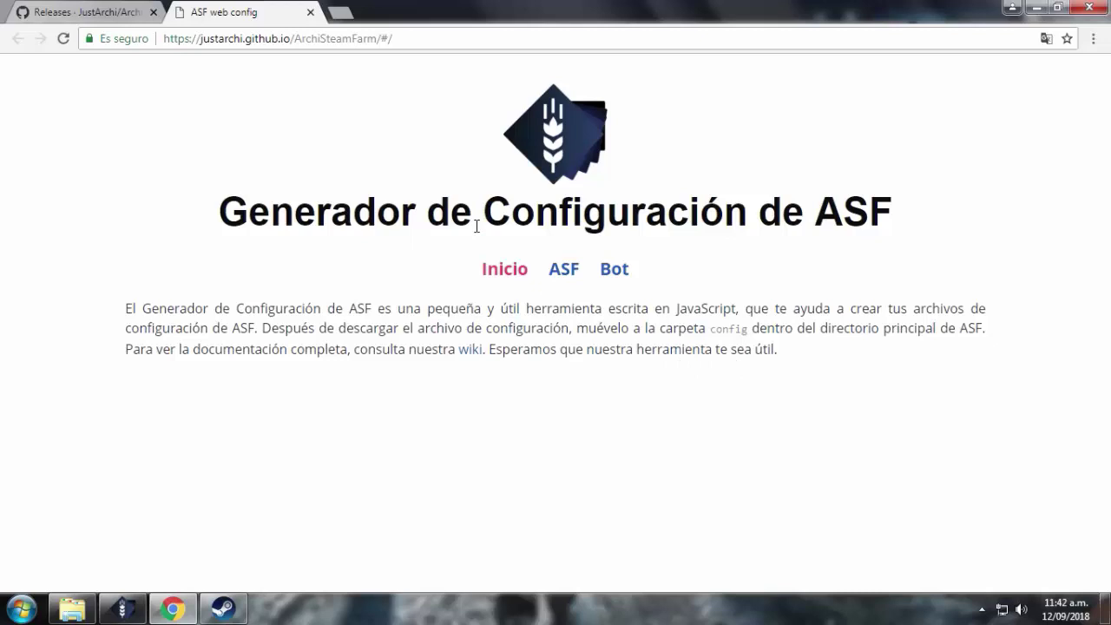
{"action": "left_click", "coordinate": [565, 271]}
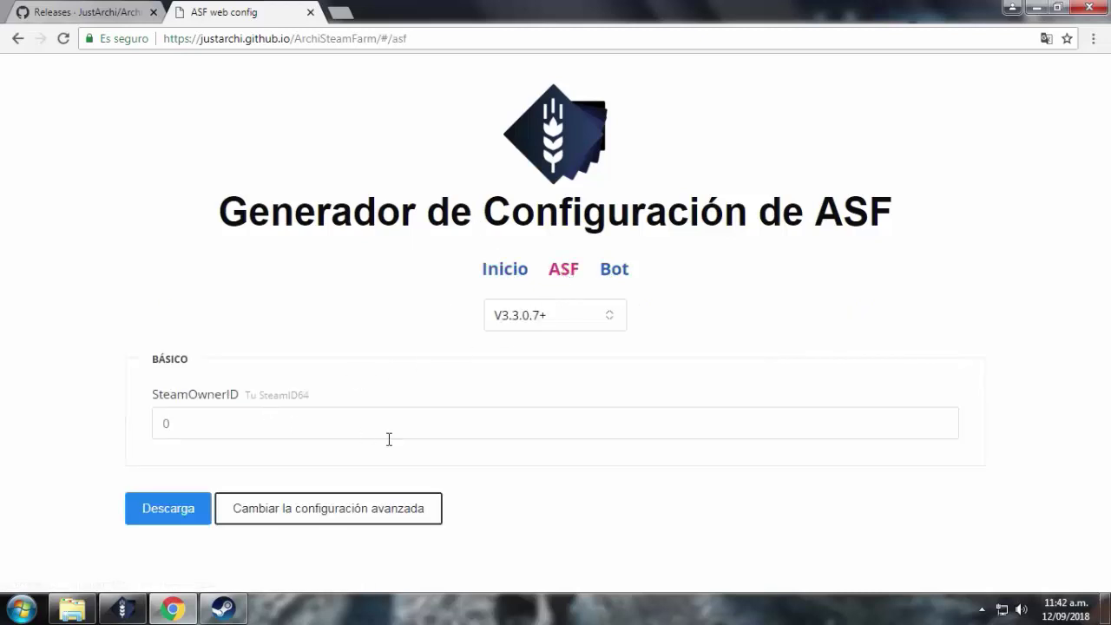
{"action": "left_click", "coordinate": [621, 276]}
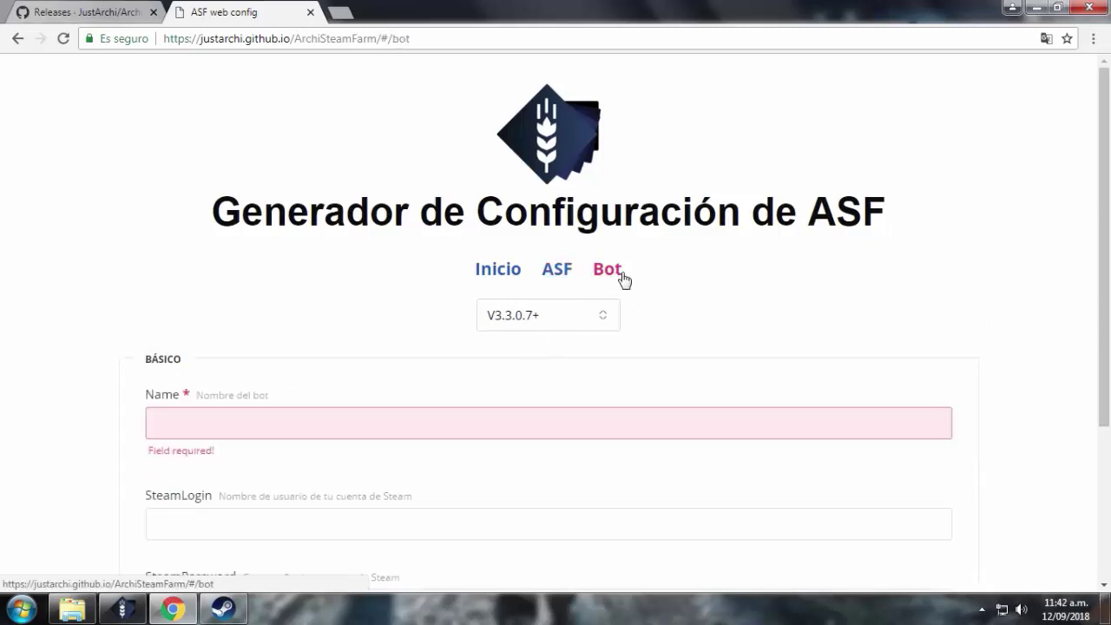
Compare the Bot configuration's version options with the ArchiSteamFarm versions listed on the GitHub releases page.
{"action": "left_click", "coordinate": [597, 316]}
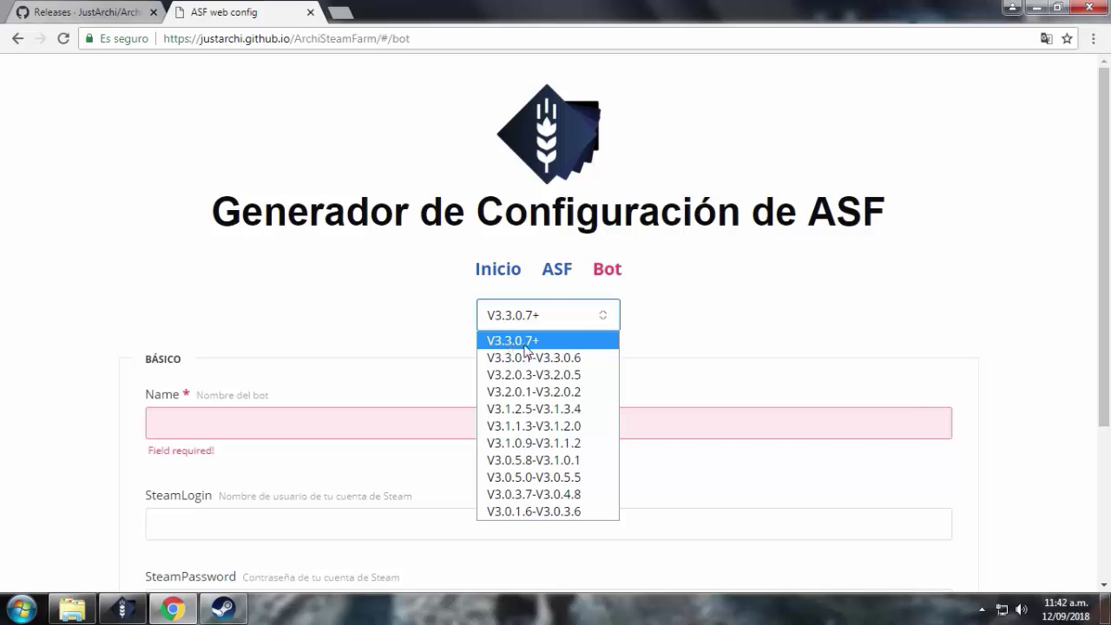
{"action": "left_click", "coordinate": [82, 12]}
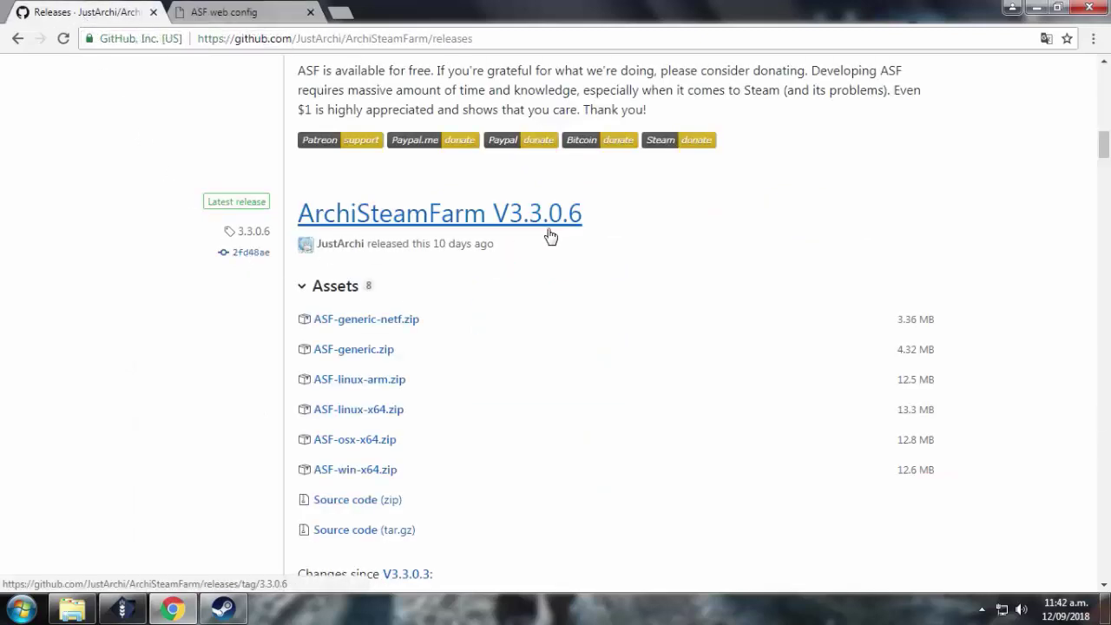
{"action": "left_click", "coordinate": [261, 14]}
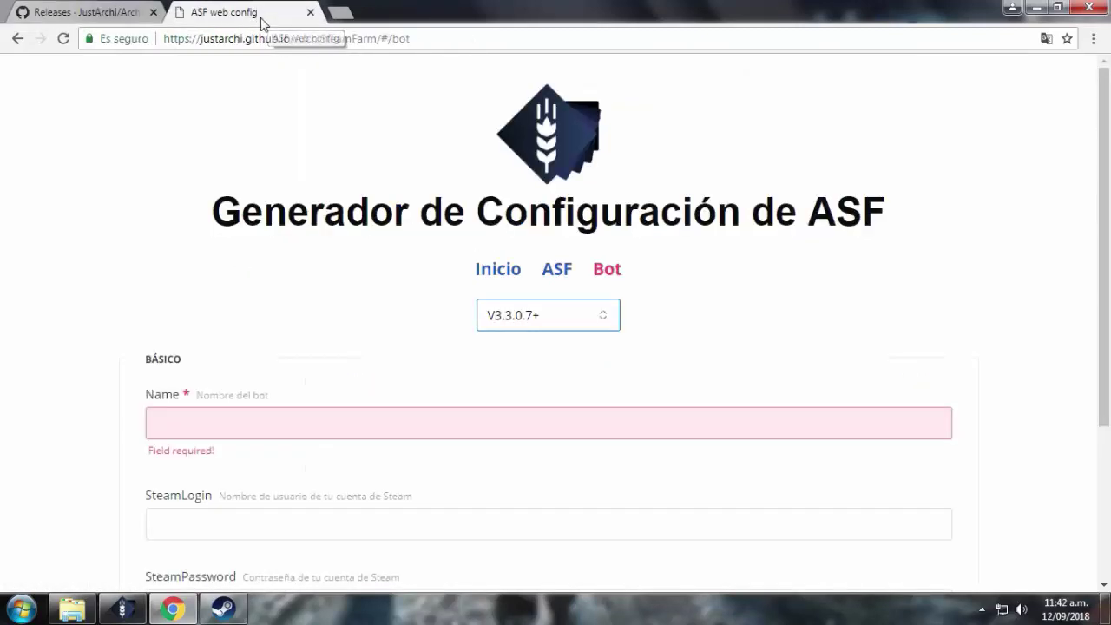
{"action": "left_click", "coordinate": [548, 315]}
{"action": "left_click", "coordinate": [548, 315]}
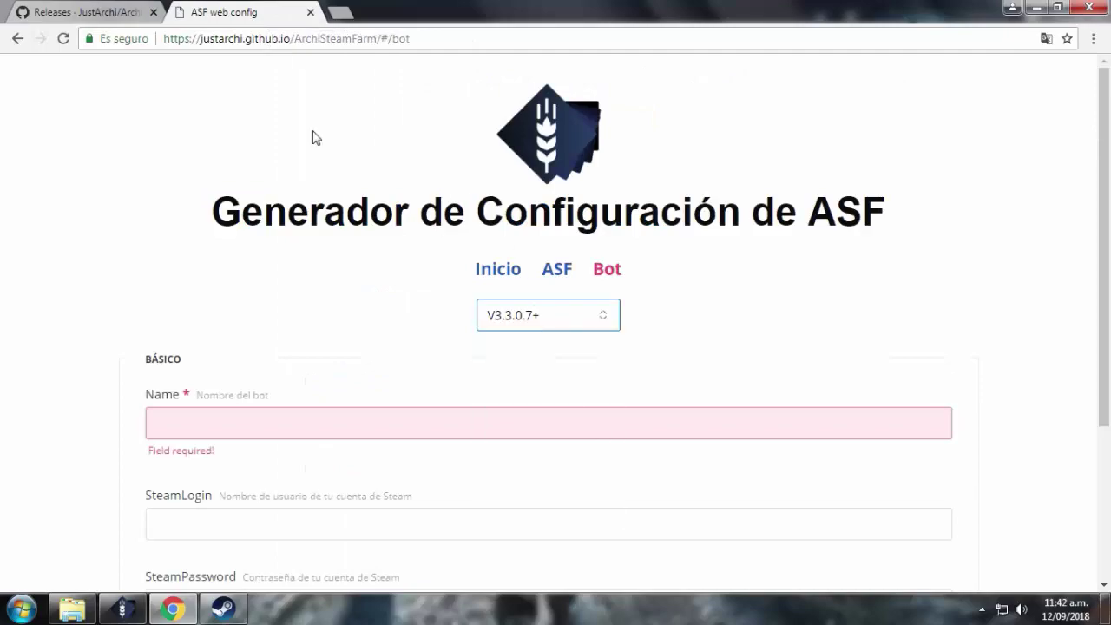
{"action": "left_click", "coordinate": [119, 13]}
{"action": "scroll", "coordinate": [269, 409], "scroll_direction": "up", "scroll_amount": 2}
{"action": "scroll", "coordinate": [268, 409], "scroll_direction": "down", "scroll_amount": 5}
{"action": "scroll", "coordinate": [268, 409], "scroll_direction": "up", "scroll_amount": 4}
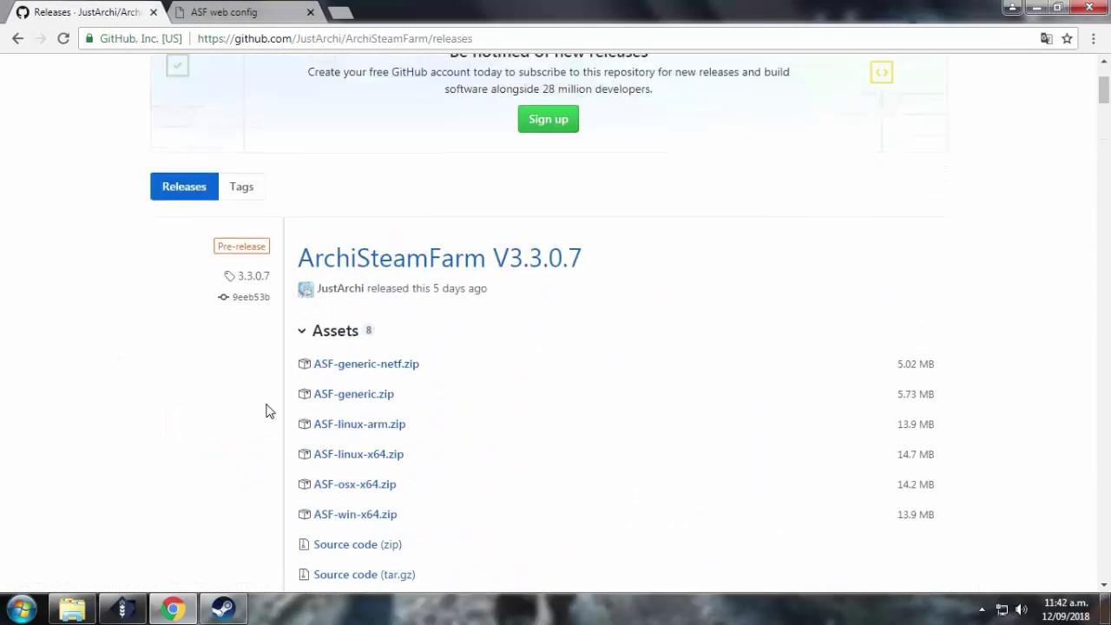
{"action": "scroll", "coordinate": [268, 409], "scroll_direction": "down", "scroll_amount": 10}
{"action": "left_click", "coordinate": [252, 11]}
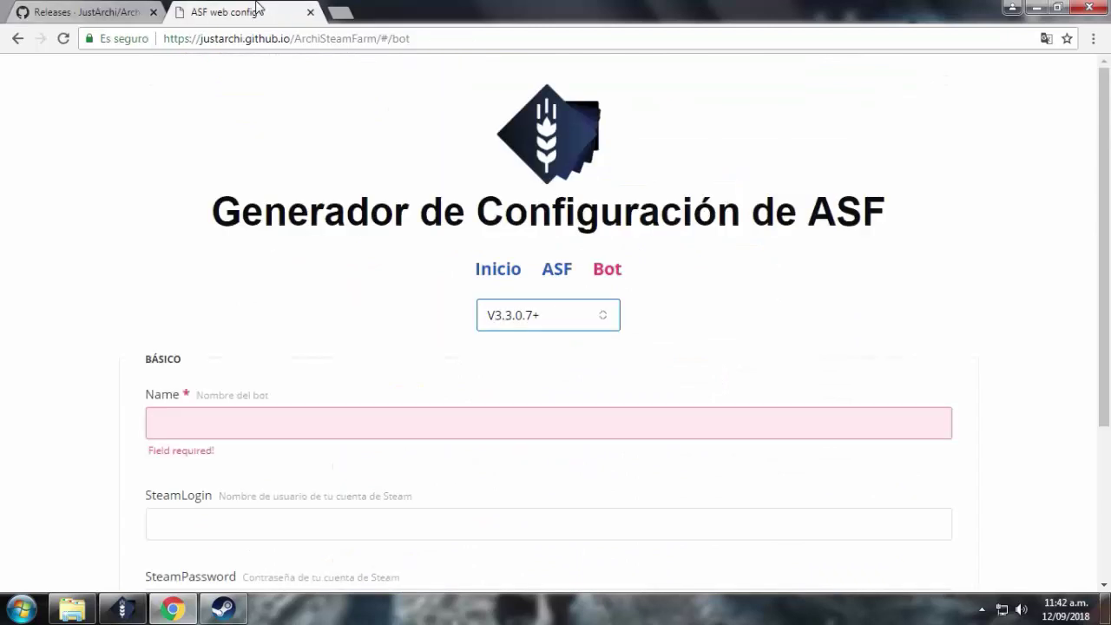
Set the bot configuration's version to V3.3.0.1-V3.3.0.6 and check it against the latest release on GitHub.
{"action": "left_click", "coordinate": [579, 323]}
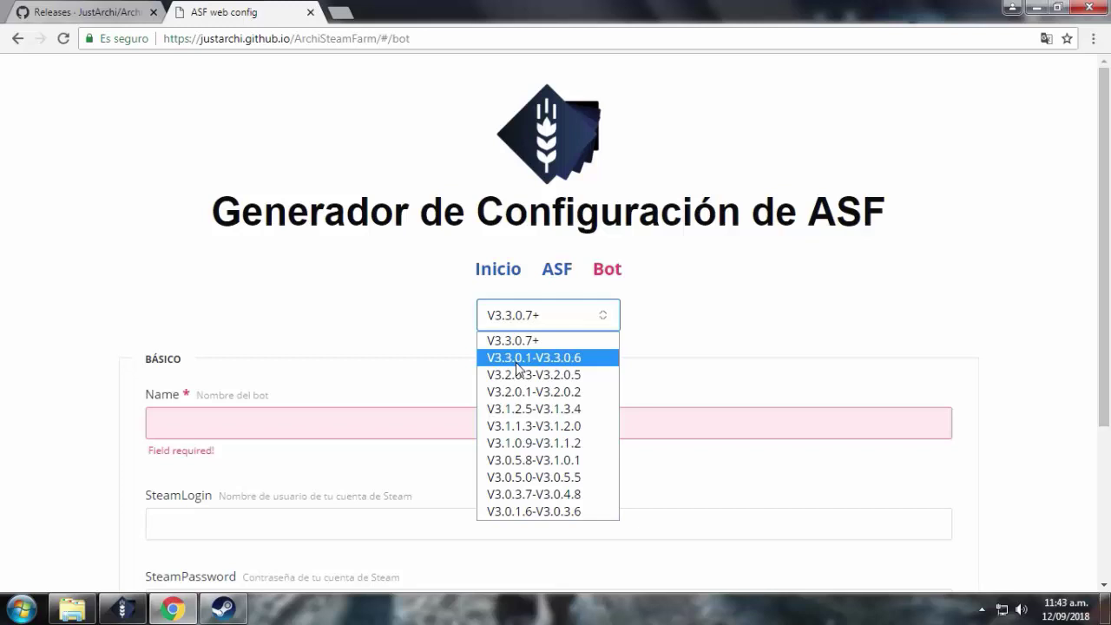
{"action": "left_click", "coordinate": [73, 8]}
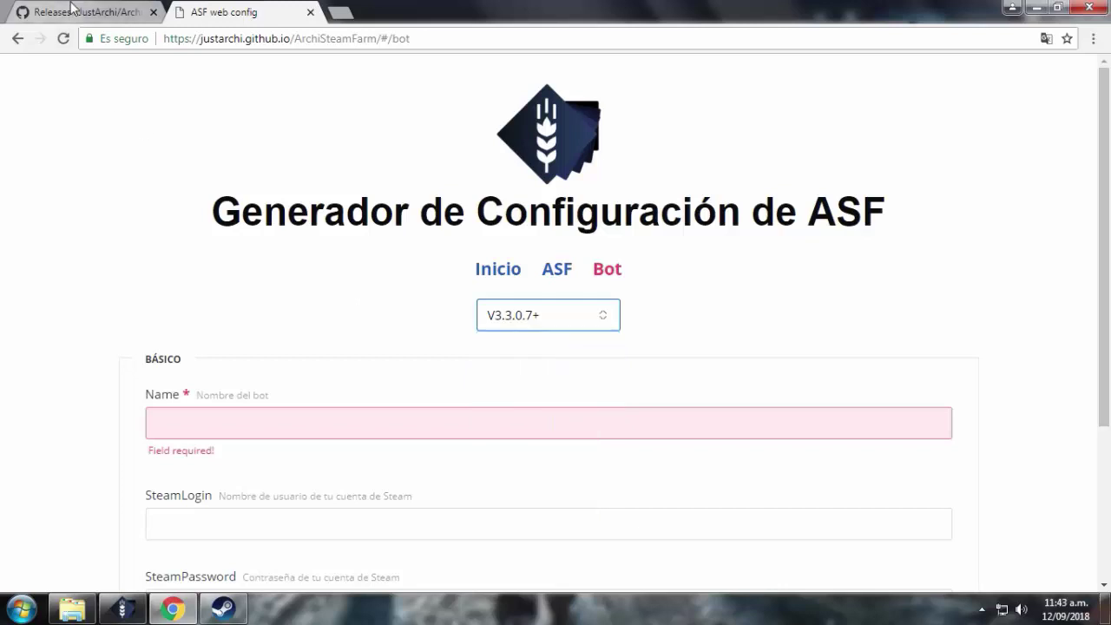
{"action": "left_click", "coordinate": [73, 8]}
{"action": "left_click", "coordinate": [218, 9]}
{"action": "left_click", "coordinate": [591, 323]}
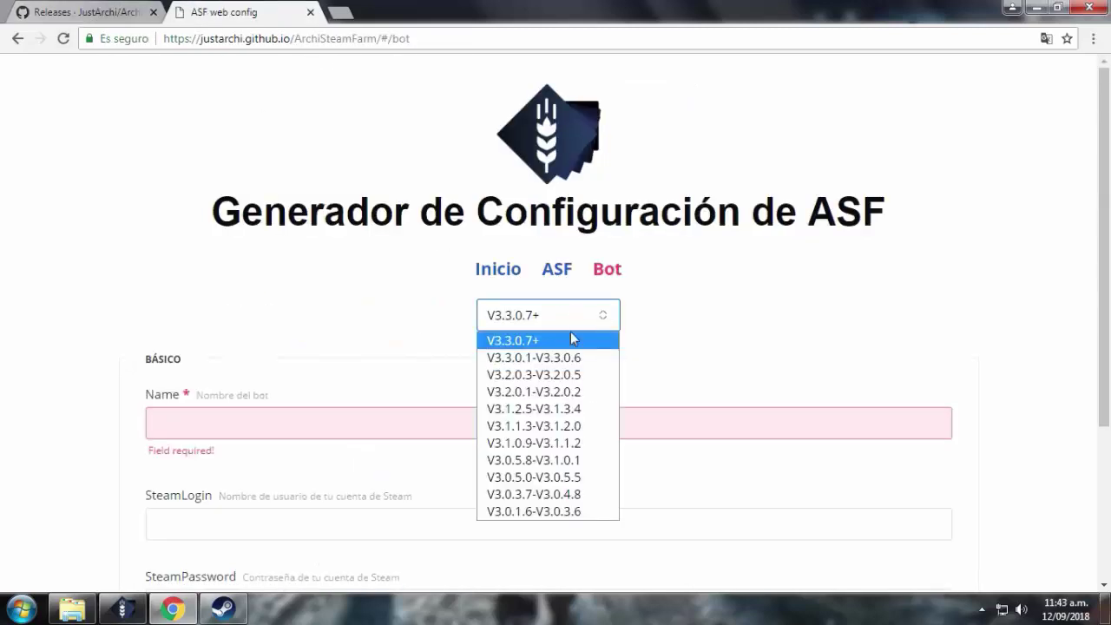
{"action": "left_click", "coordinate": [575, 356]}
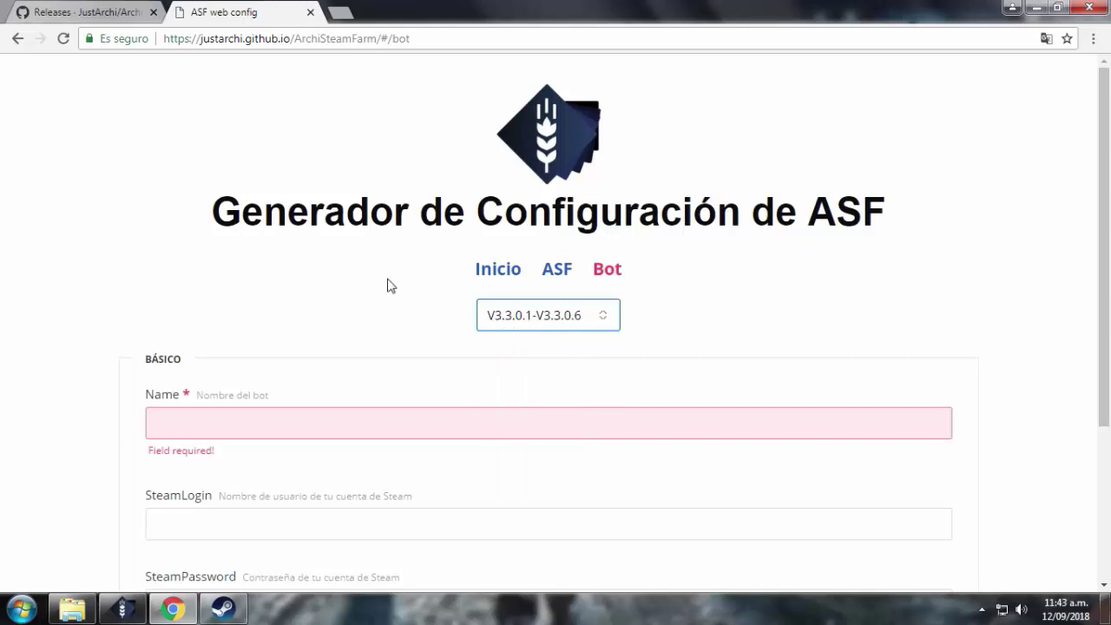
{"action": "left_click", "coordinate": [95, 11]}
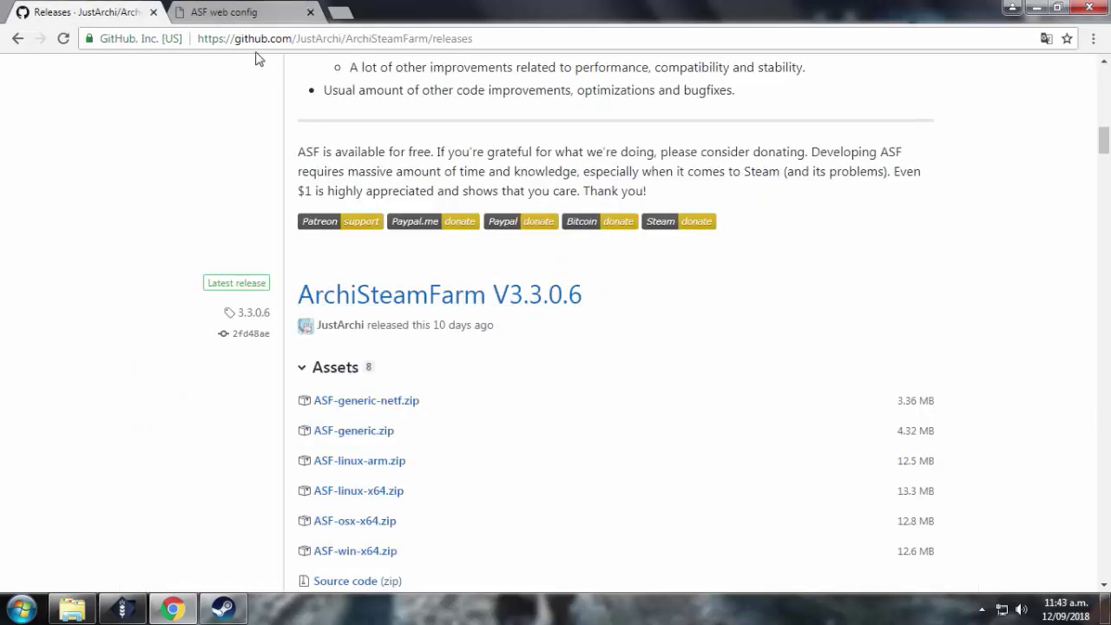
{"action": "left_click", "coordinate": [251, 11]}
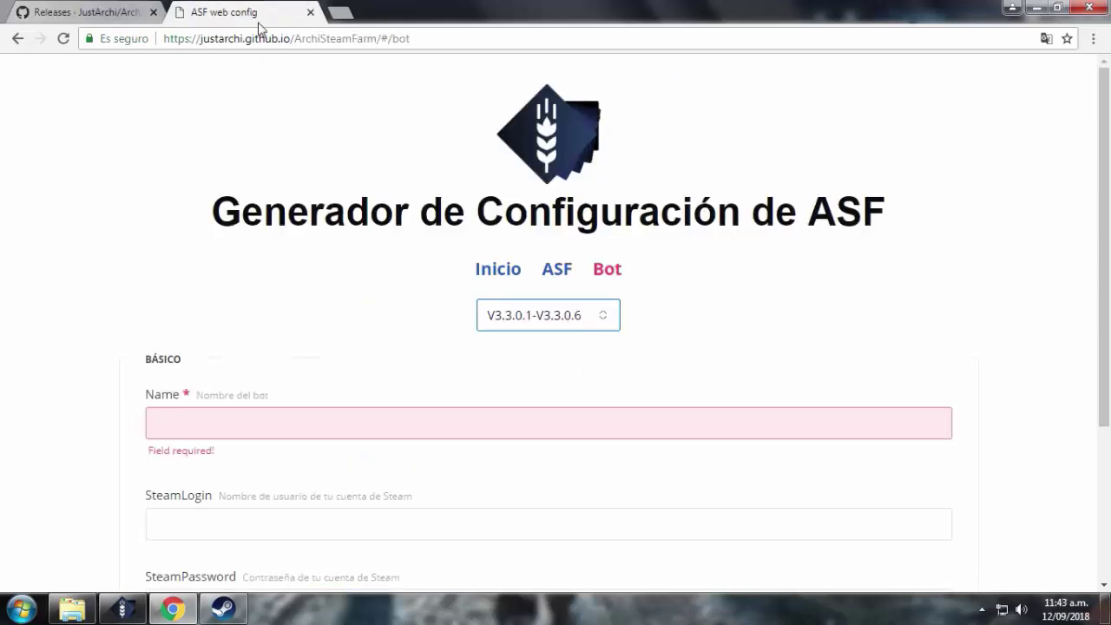
Review the bot's basic fields, and switch to Steam to view the account's profile page.
{"action": "left_click", "coordinate": [314, 421]}
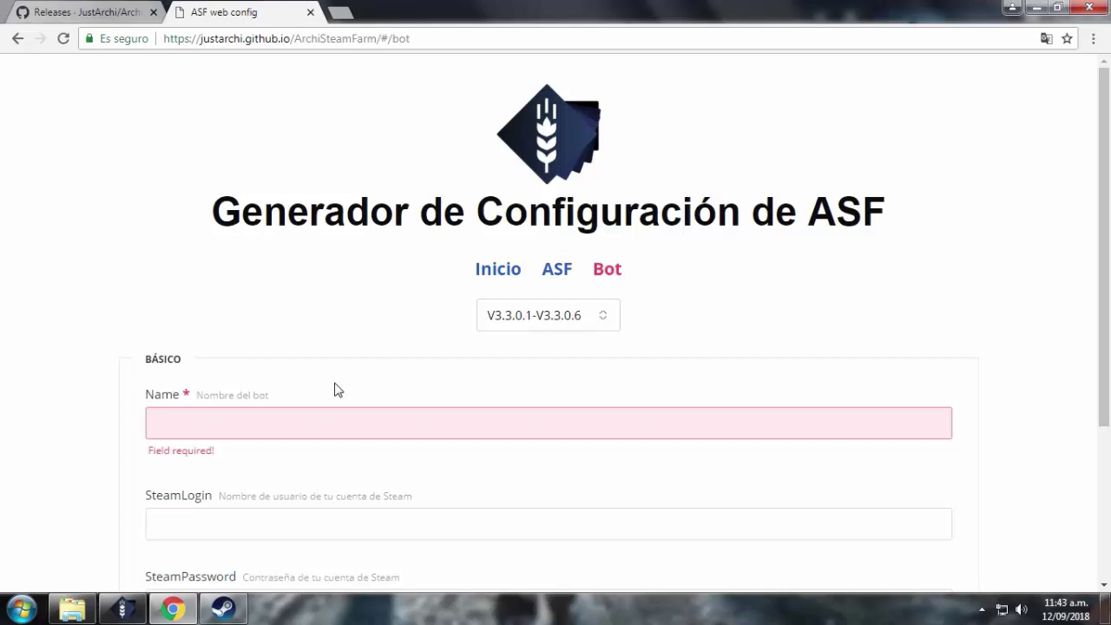
{"action": "scroll", "coordinate": [335, 386], "scroll_direction": "down", "scroll_amount": 2}
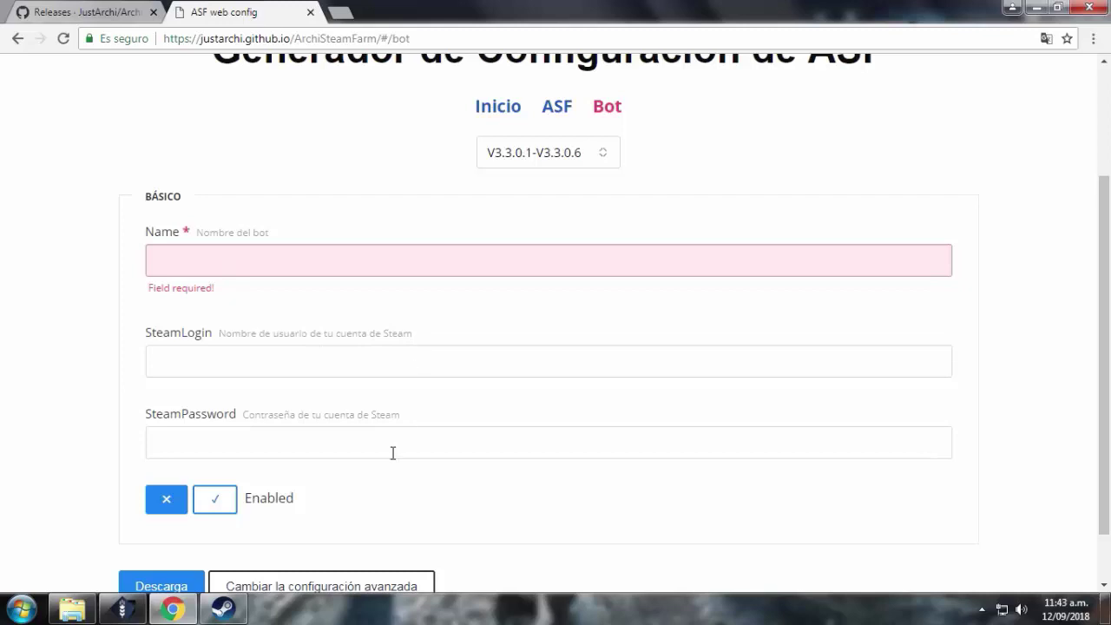
{"action": "left_click", "coordinate": [223, 609]}
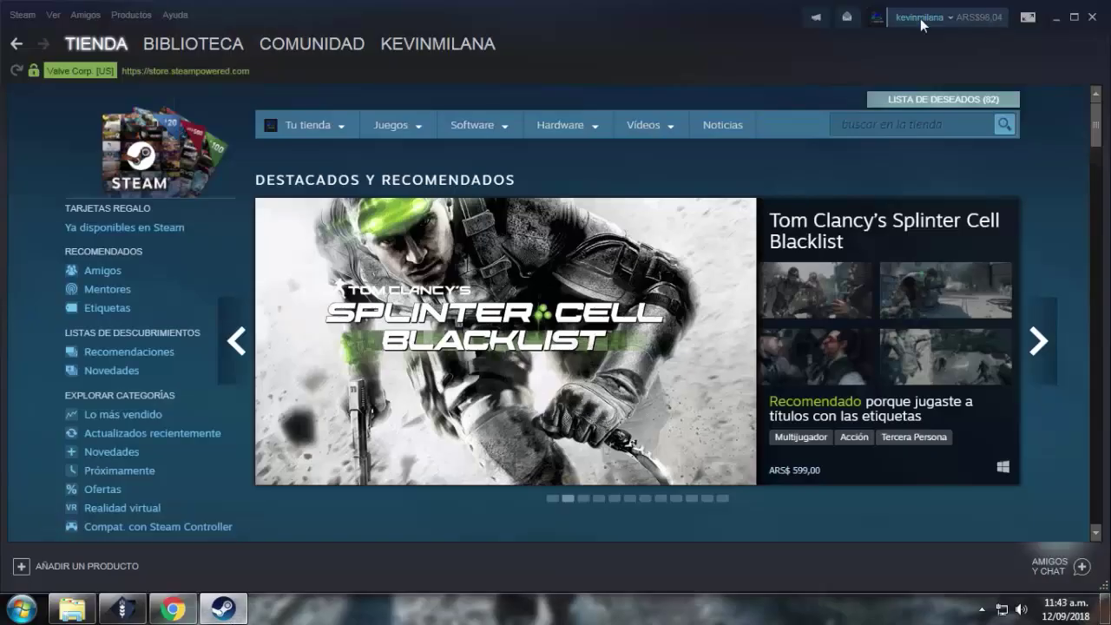
{"action": "mouse_move", "coordinate": [439, 43]}
{"action": "left_click", "coordinate": [409, 82]}
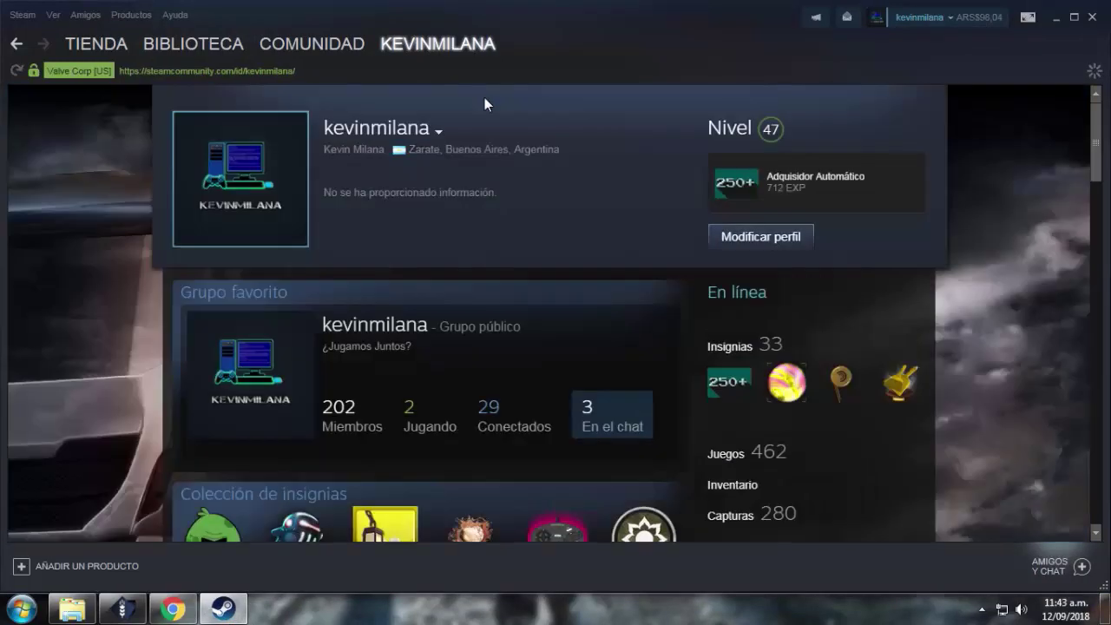
Check the Steam profile's alias history and the account menu for the account's name.
{"action": "left_click", "coordinate": [441, 135]}
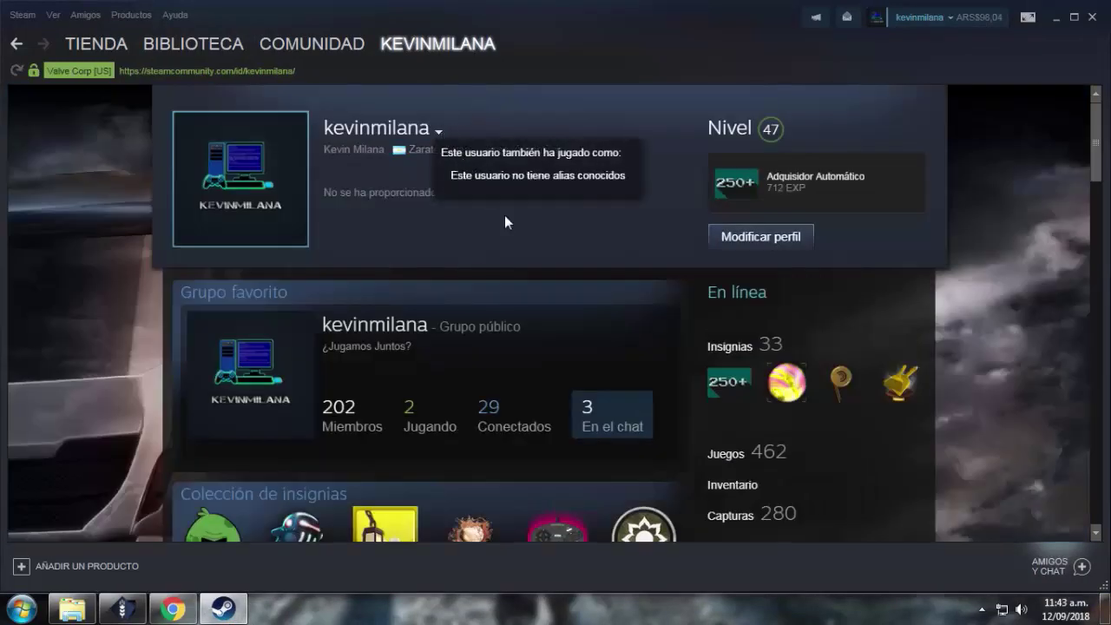
{"action": "left_click", "coordinate": [408, 233]}
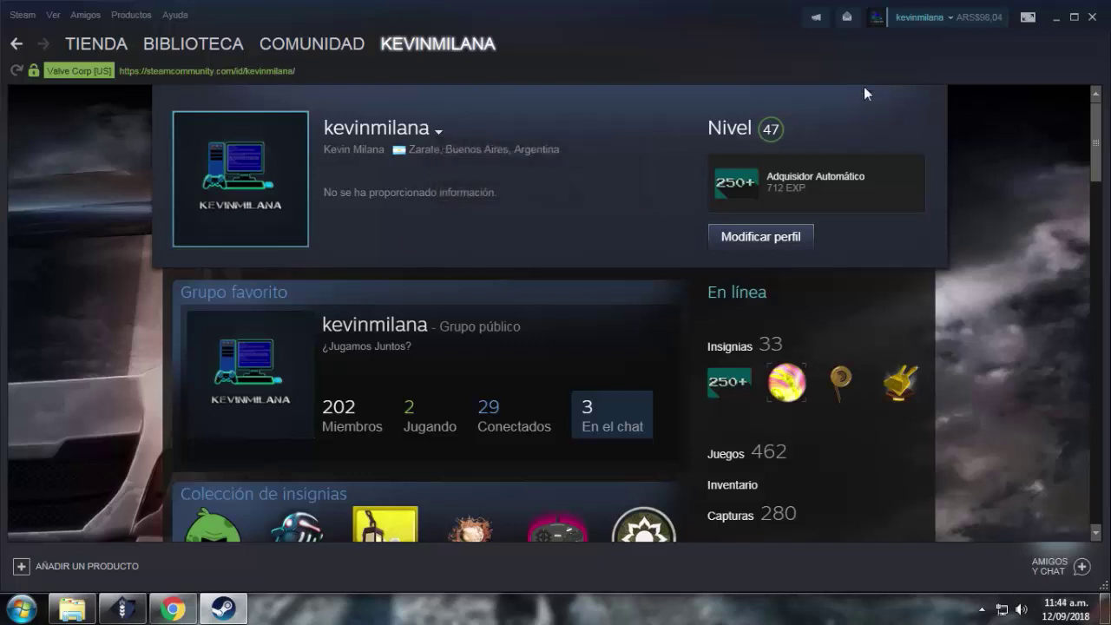
{"action": "left_click", "coordinate": [947, 19]}
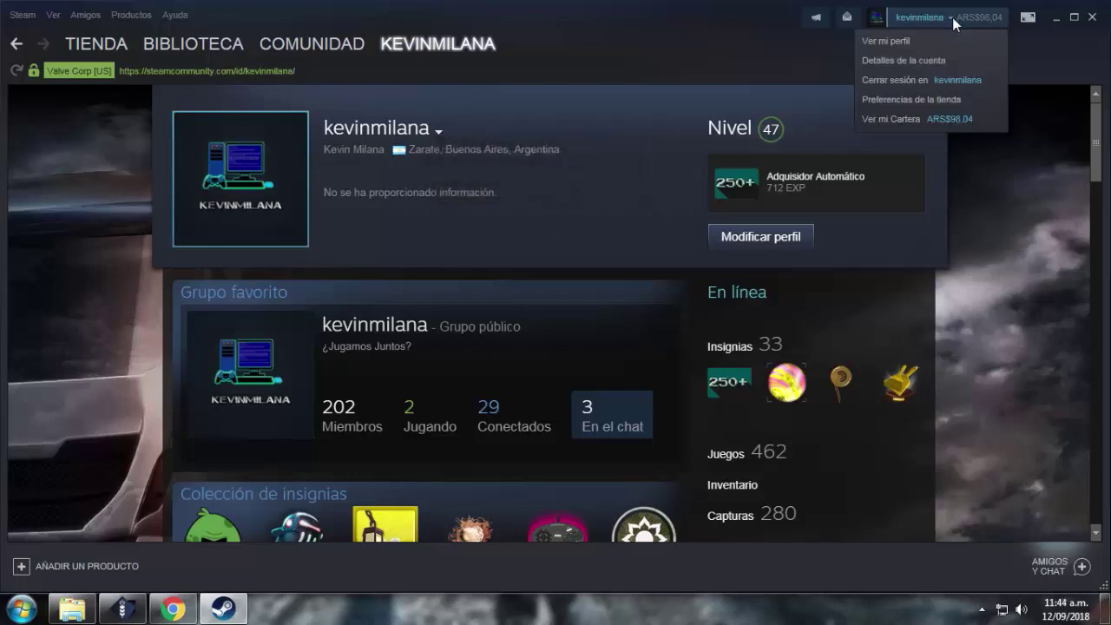
{"action": "left_click", "coordinate": [688, 66]}
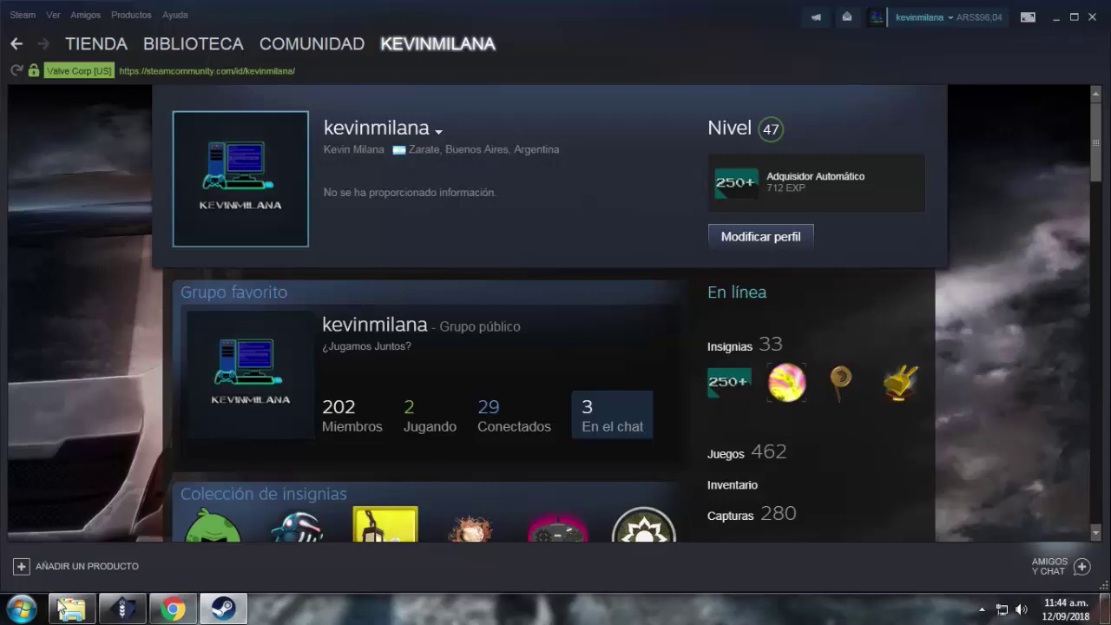
Switch back to the ASF web config generator in Chrome and turn on the bot's Enabled option.
{"action": "left_click", "coordinate": [104, 613]}
{"action": "left_click", "coordinate": [103, 615]}
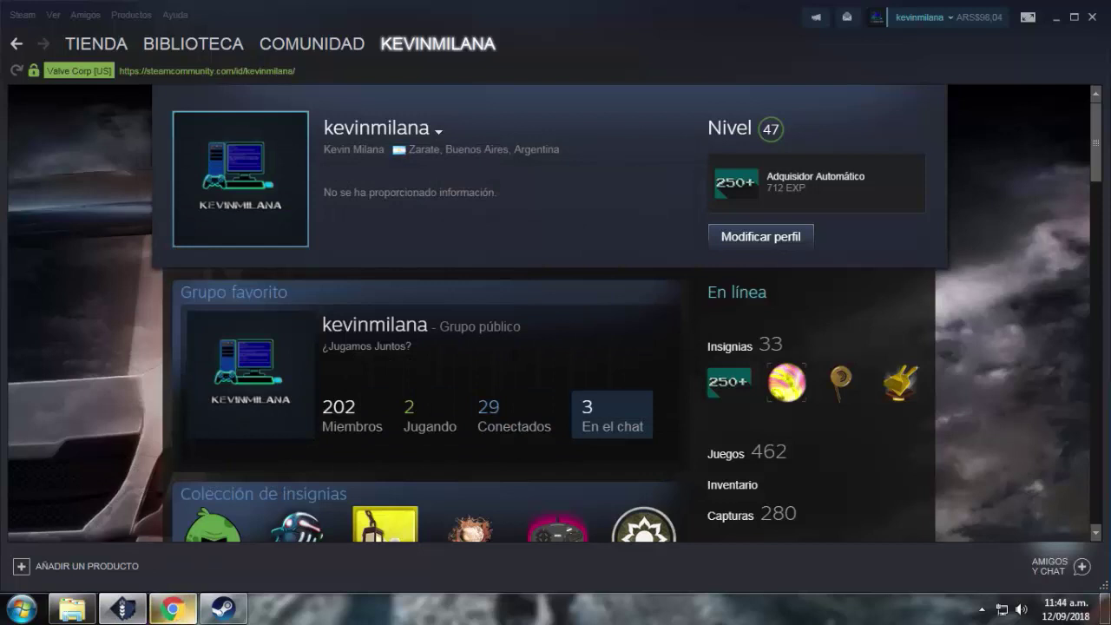
{"action": "left_click", "coordinate": [172, 609]}
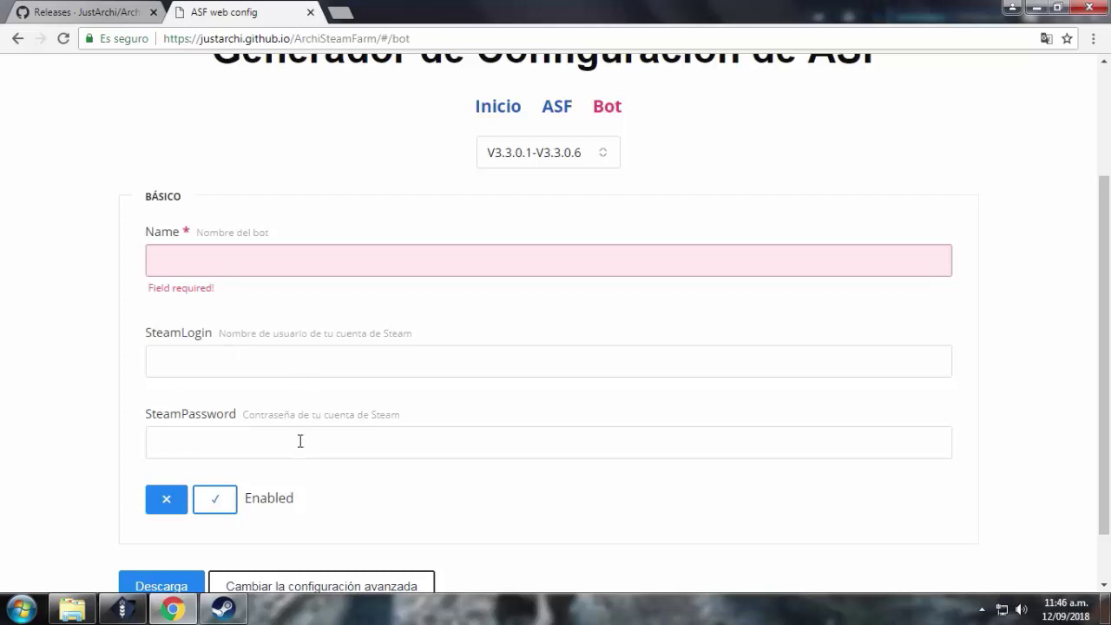
{"action": "left_click", "coordinate": [218, 508]}
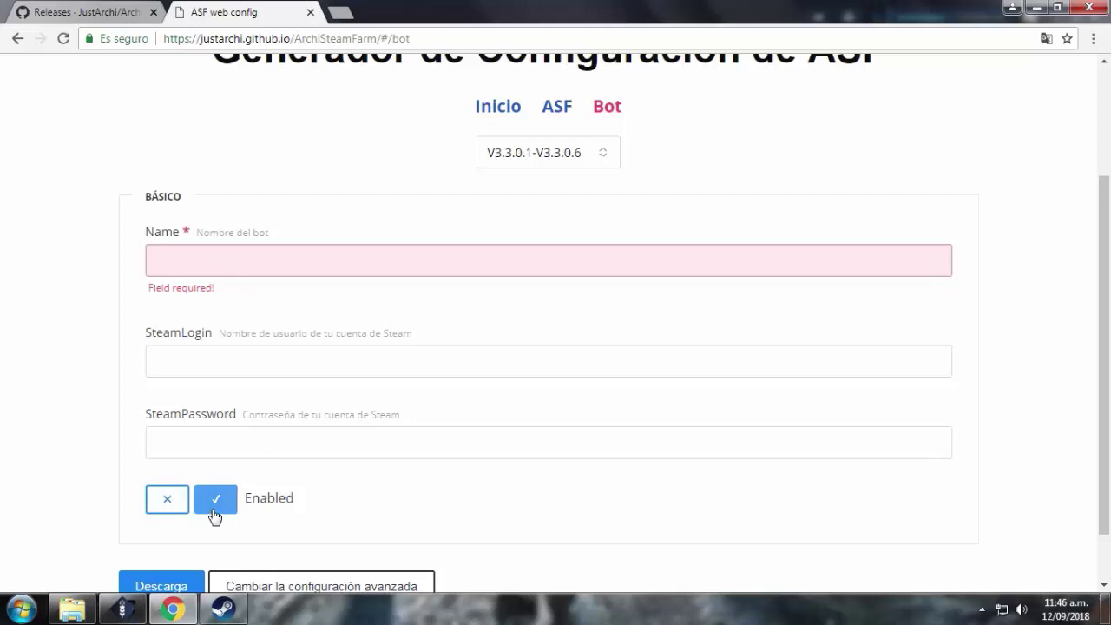
{"action": "scroll", "coordinate": [235, 518], "scroll_direction": "down", "scroll_amount": 1}
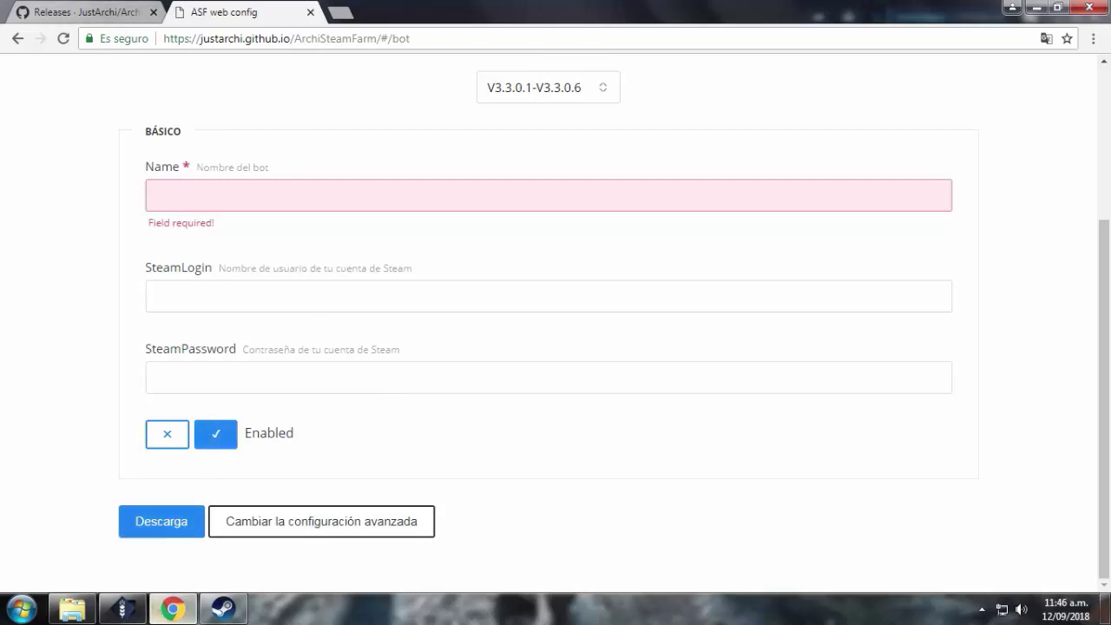
Switch to the ASF-win-x64 folder in Windows Explorer and open its config subfolder.
{"action": "left_click", "coordinate": [74, 613]}
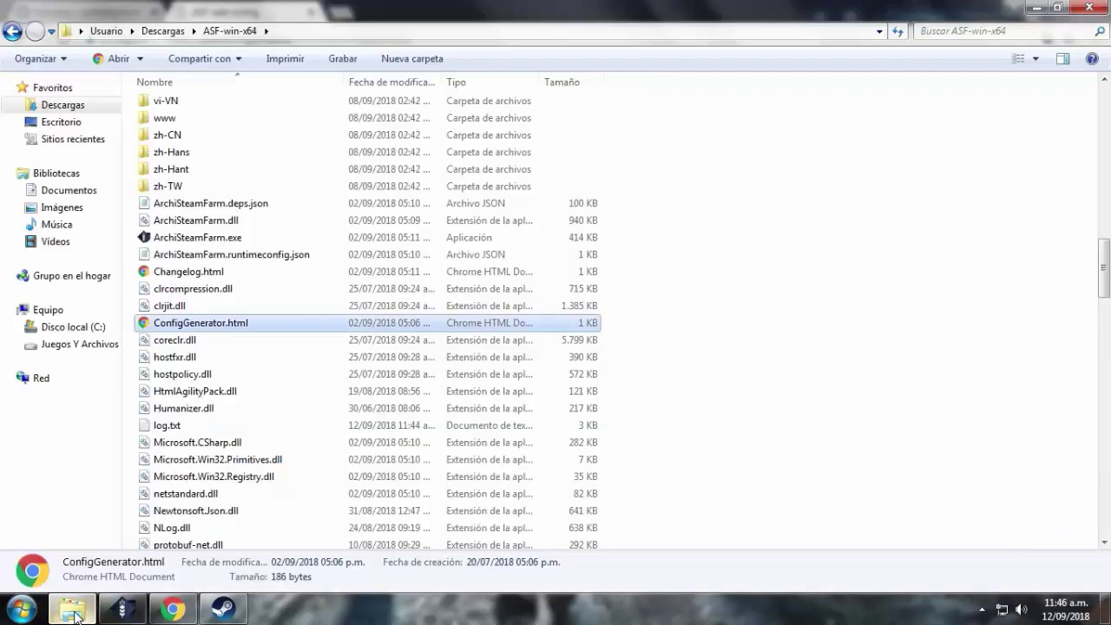
{"action": "left_click", "coordinate": [697, 422]}
{"action": "scroll", "coordinate": [698, 422], "scroll_direction": "up", "scroll_amount": 7}
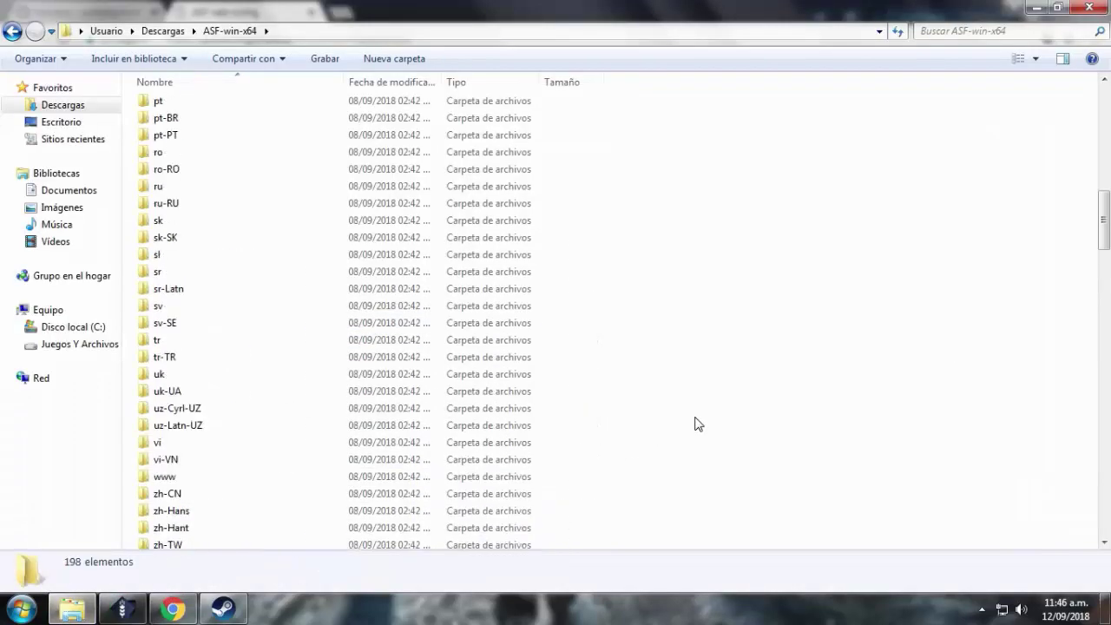
{"action": "scroll", "coordinate": [697, 423], "scroll_direction": "up", "scroll_amount": 15}
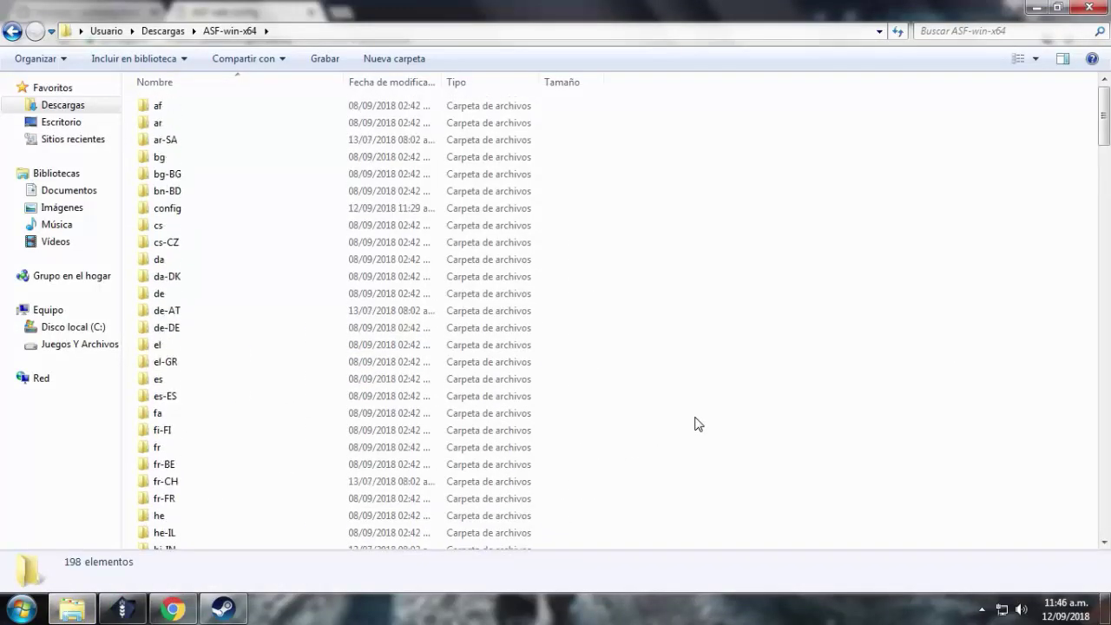
{"action": "scroll", "coordinate": [699, 424], "scroll_direction": "down", "scroll_amount": 2}
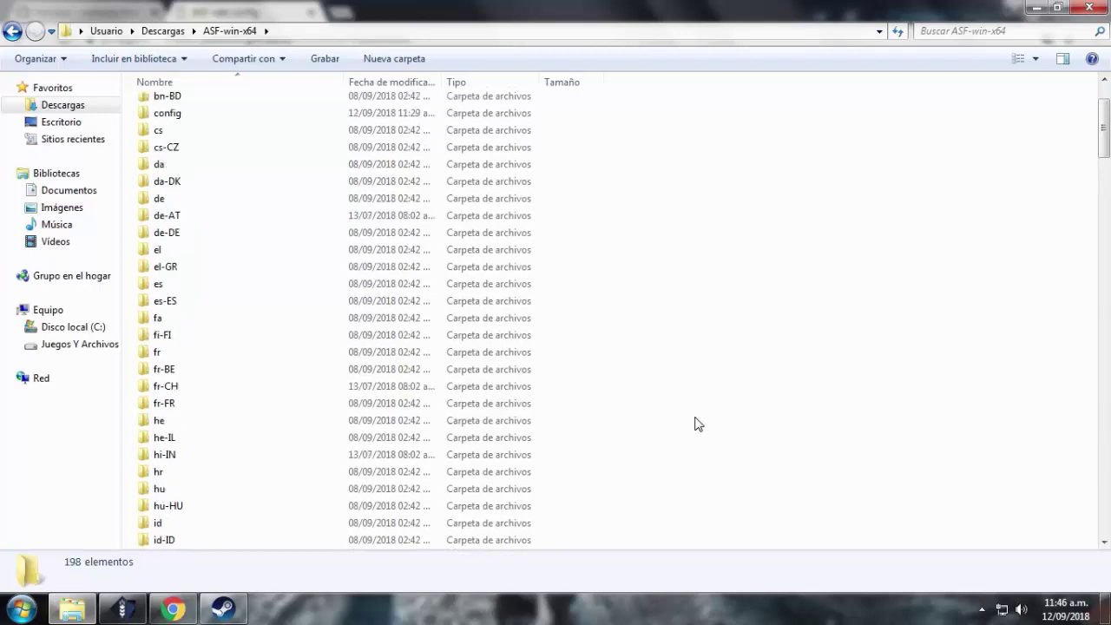
{"action": "double_click", "coordinate": [169, 114]}
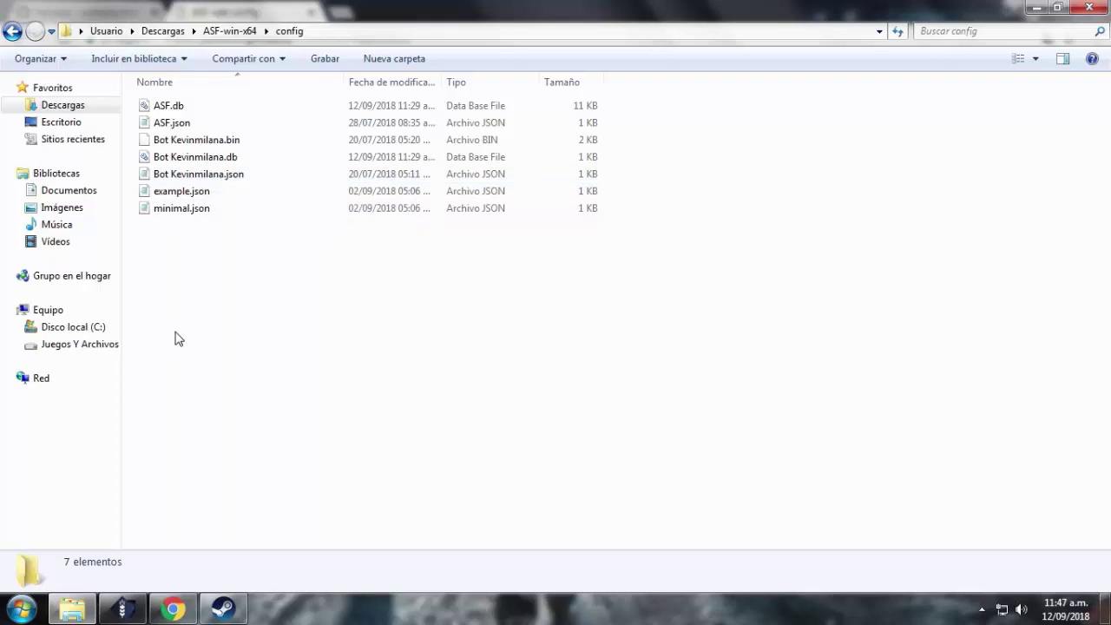
Open the existing bot's JSON file in Notepad (Bloc de notas), review its OnlineStatus and Enabled settings, and close it.
{"action": "right_click", "coordinate": [201, 181]}
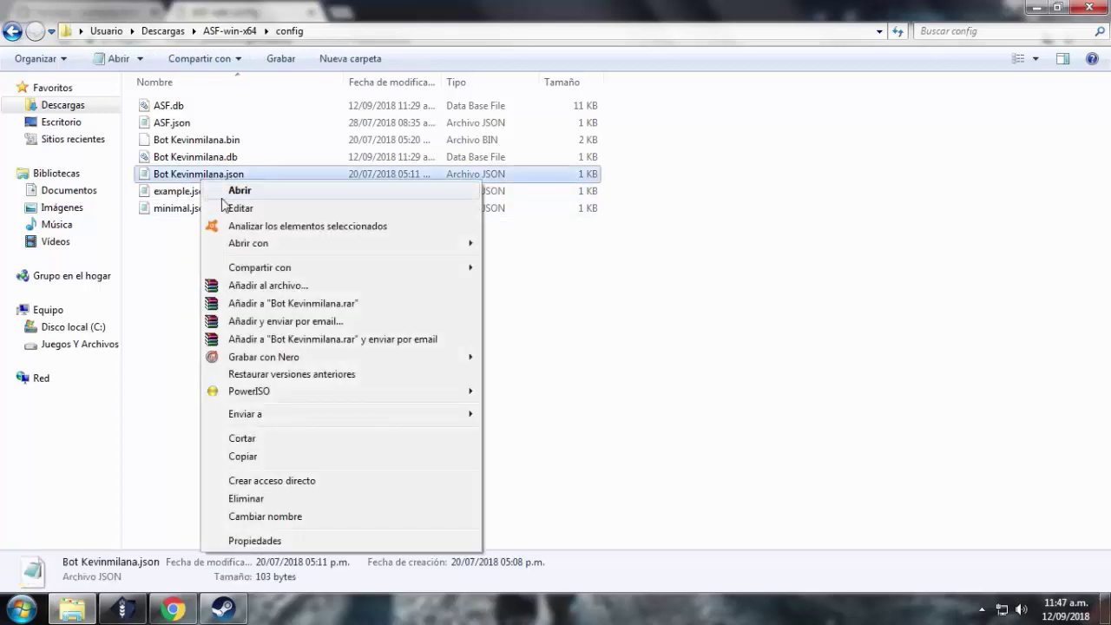
{"action": "mouse_move", "coordinate": [339, 245]}
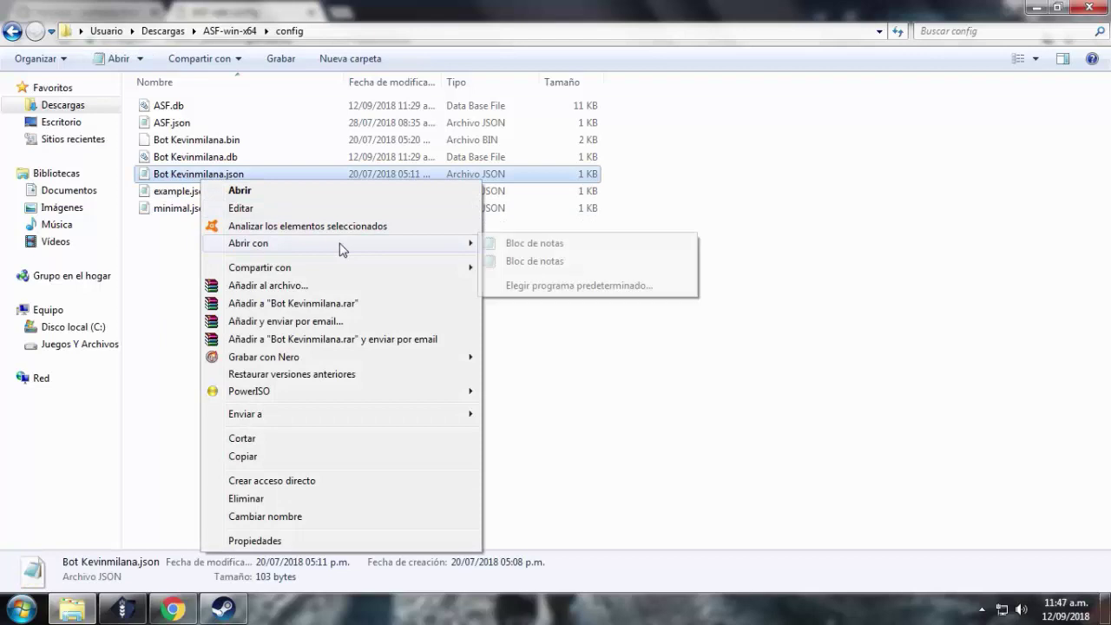
{"action": "left_click", "coordinate": [525, 244]}
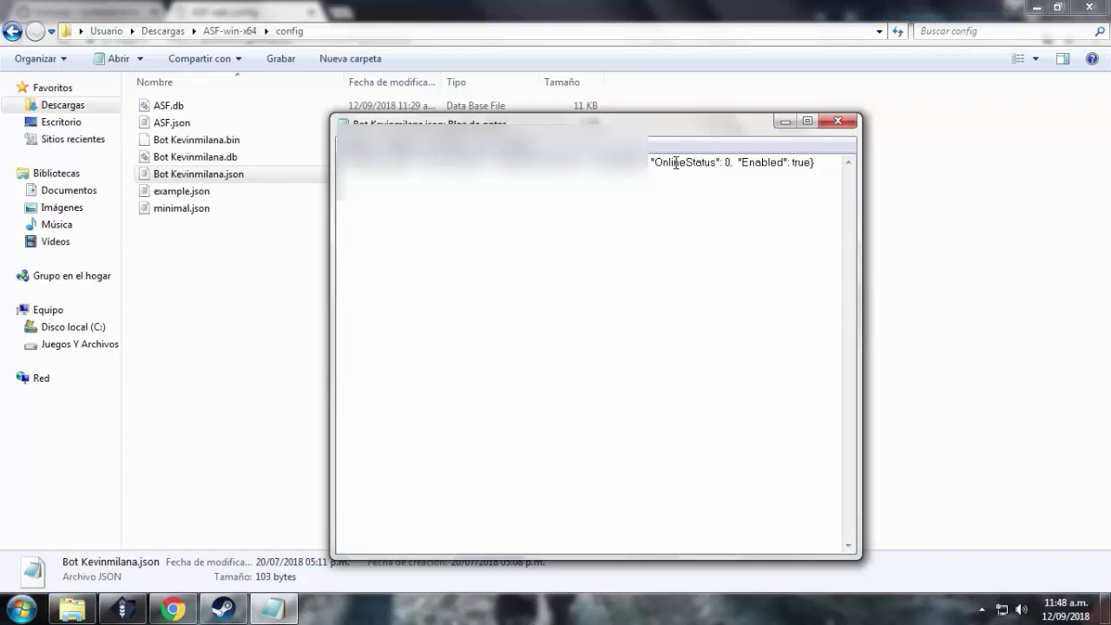
{"action": "left_click", "coordinate": [722, 168]}
{"action": "left_click", "coordinate": [352, 144]}
{"action": "left_click", "coordinate": [851, 121]}
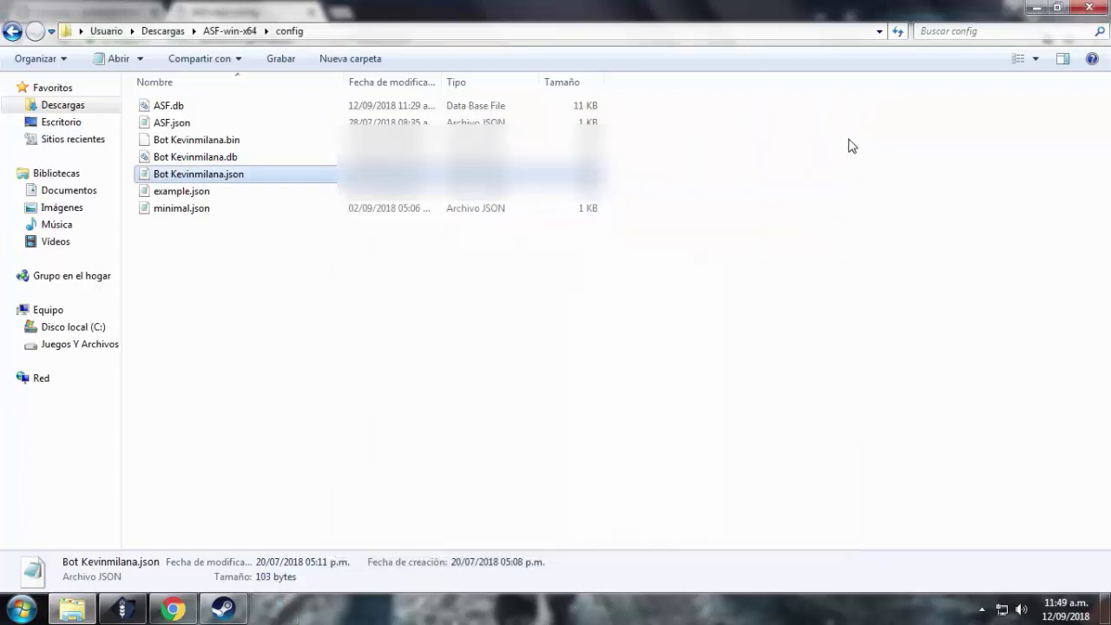
Return to the ASF-win-x64 folder and look through its contents.
{"action": "left_click", "coordinate": [13, 31]}
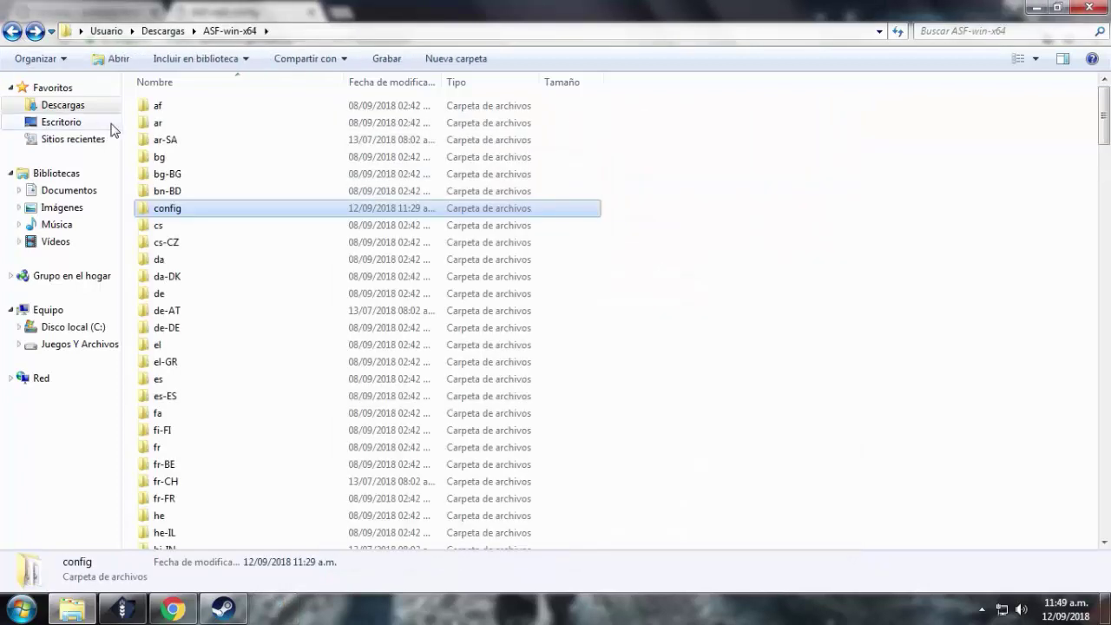
{"action": "left_click", "coordinate": [700, 308]}
{"action": "scroll", "coordinate": [700, 308], "scroll_direction": "down", "scroll_amount": 6}
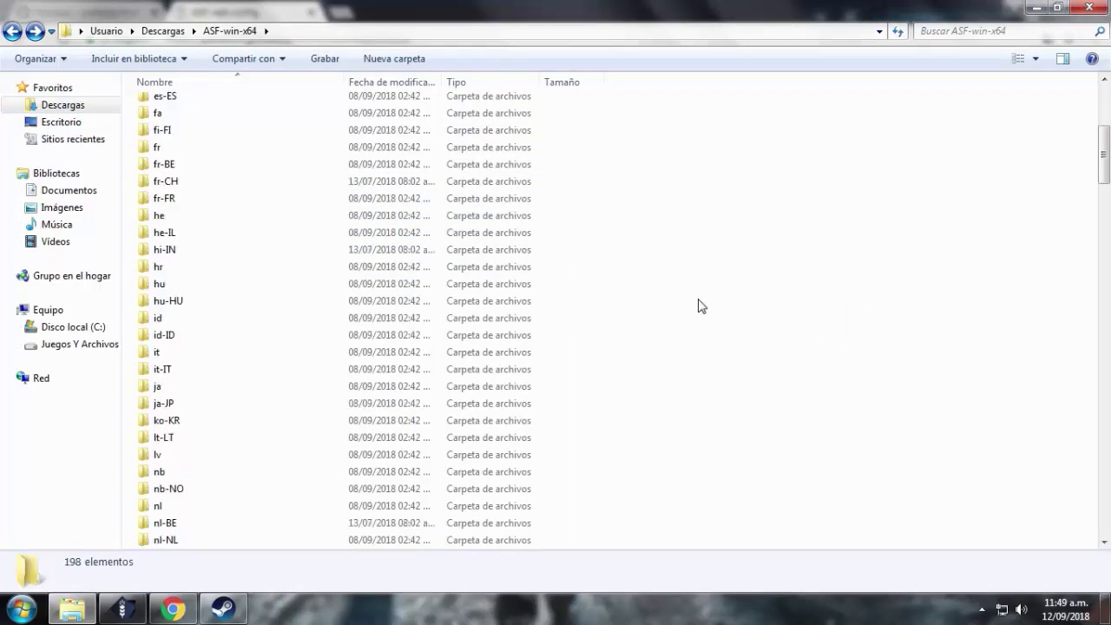
{"action": "scroll", "coordinate": [700, 306], "scroll_direction": "down", "scroll_amount": 3}
Bring up the running ArchiSteamFarm.exe console and place its window over the middle of the folder to view the card farming log.
{"action": "left_click", "coordinate": [113, 610]}
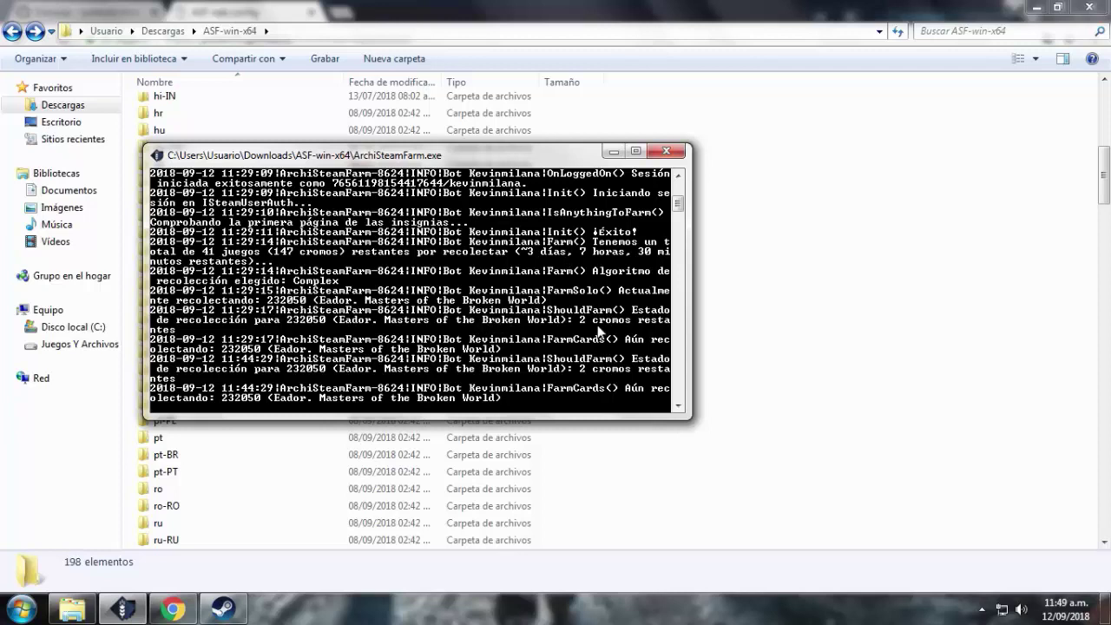
{"action": "key", "text": "super+Left"}
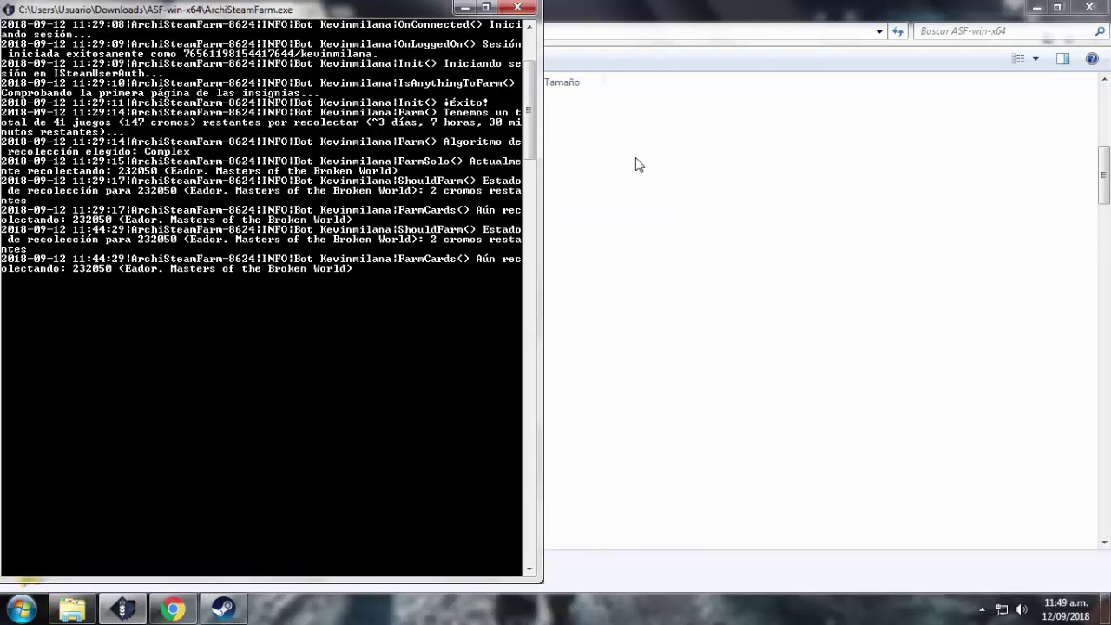
{"action": "left_click_drag", "start_coordinate": [279, 10], "coordinate": [469, 84]}
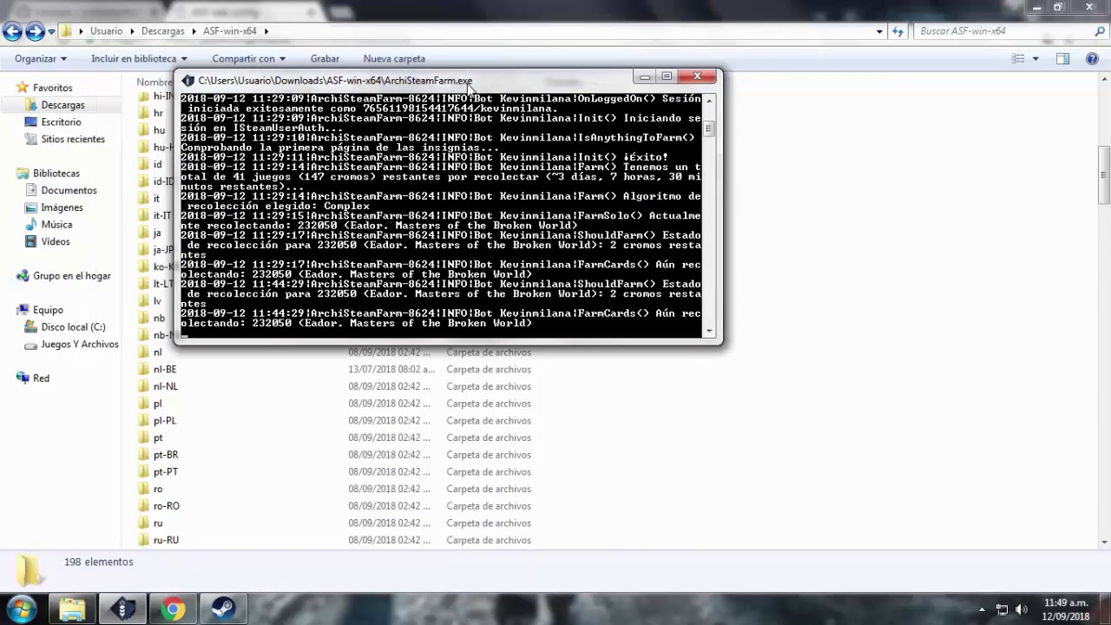
{"action": "key", "text": "super+Left"}
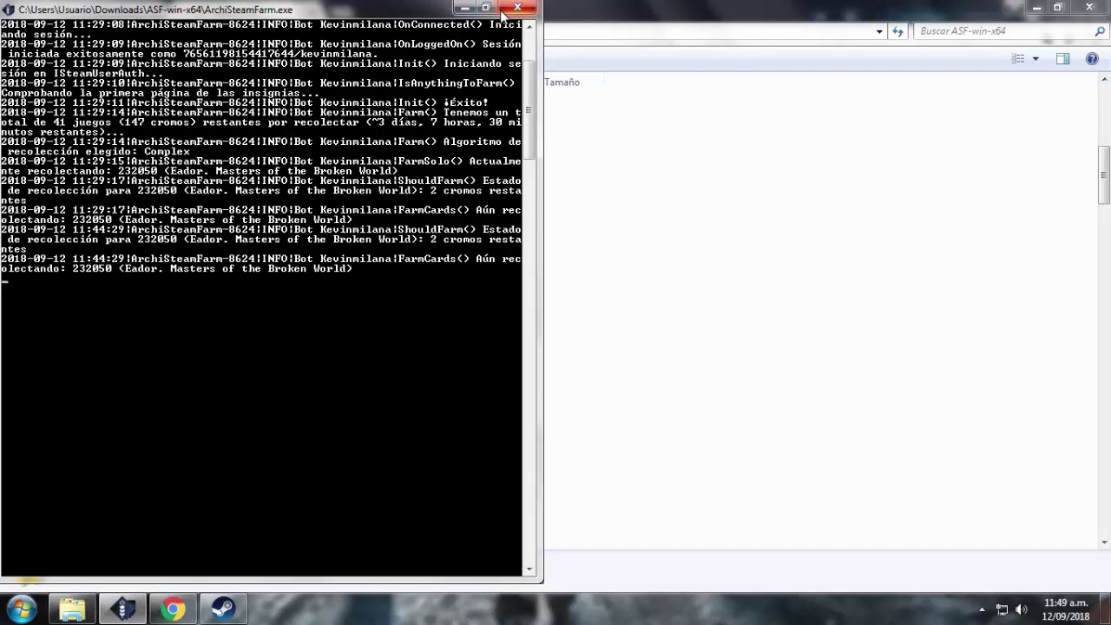
{"action": "key", "text": "super+Right"}
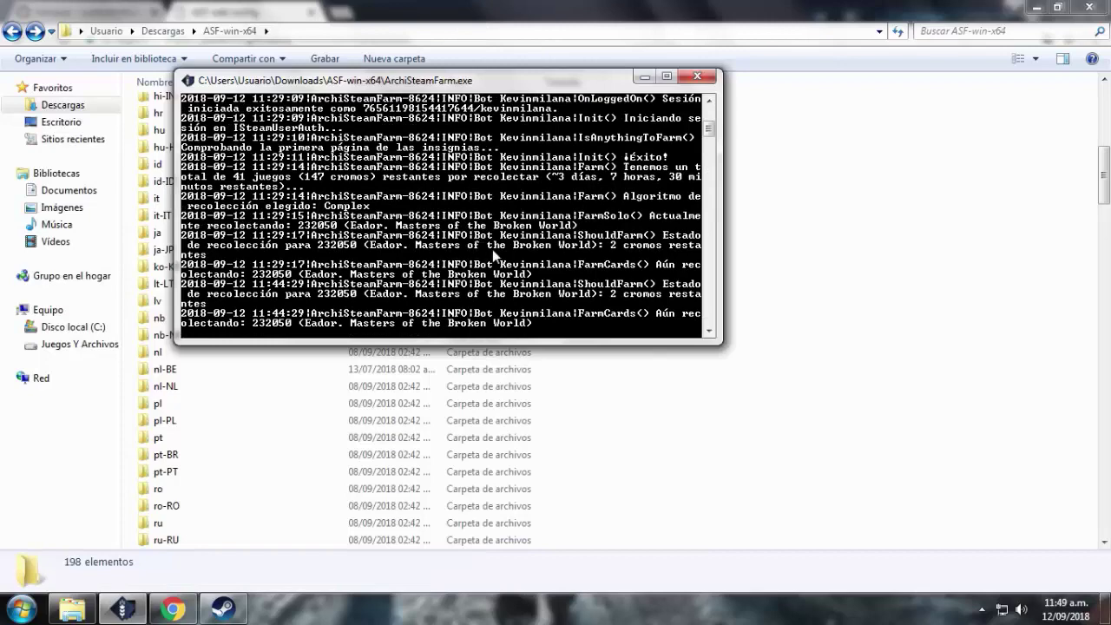
{"action": "left_click_drag", "start_coordinate": [515, 83], "coordinate": [558, 224]}
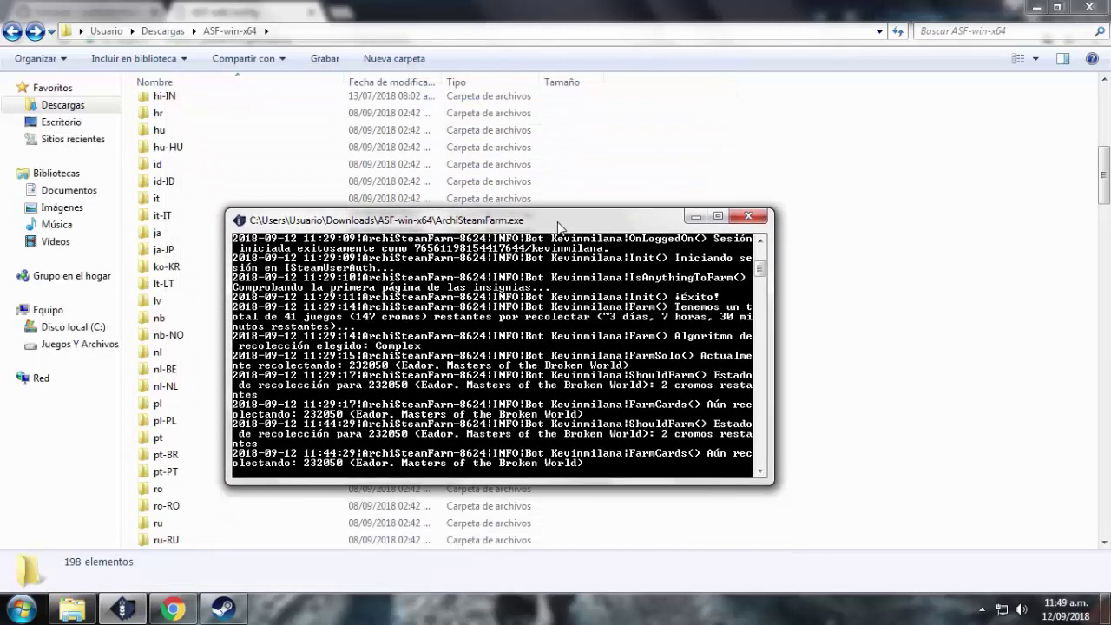